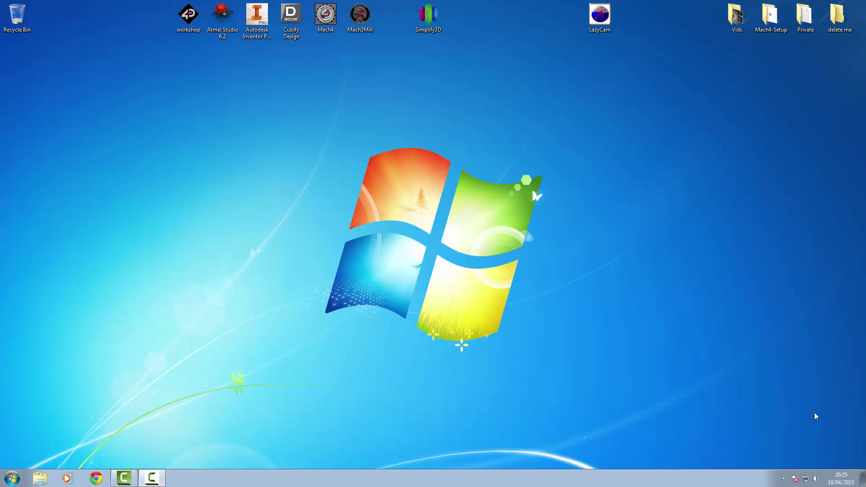
# - Open the Startech connection's properties from the adapter list and select the IPv4 protocol
pyautogui.click(805, 478)
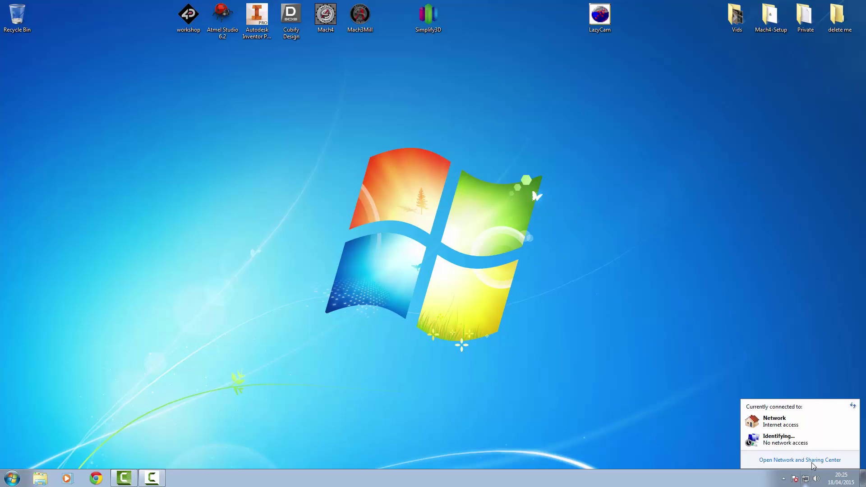
pyautogui.click(793, 461)
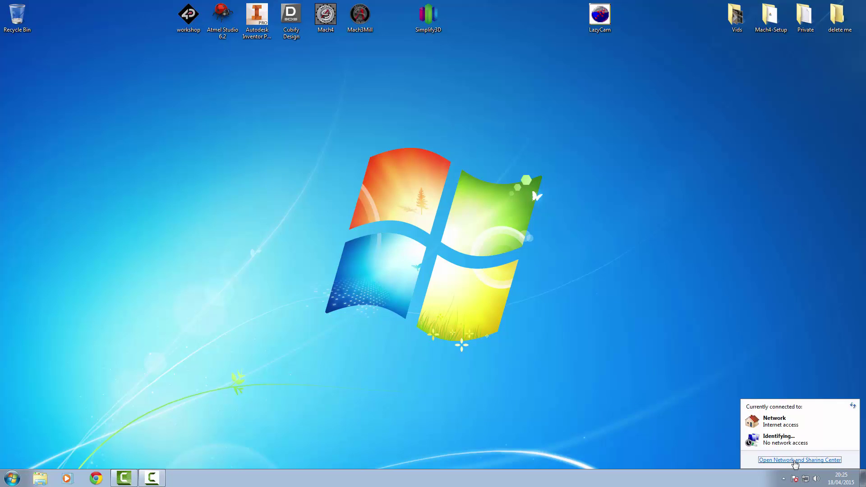
pyautogui.click(161, 79)
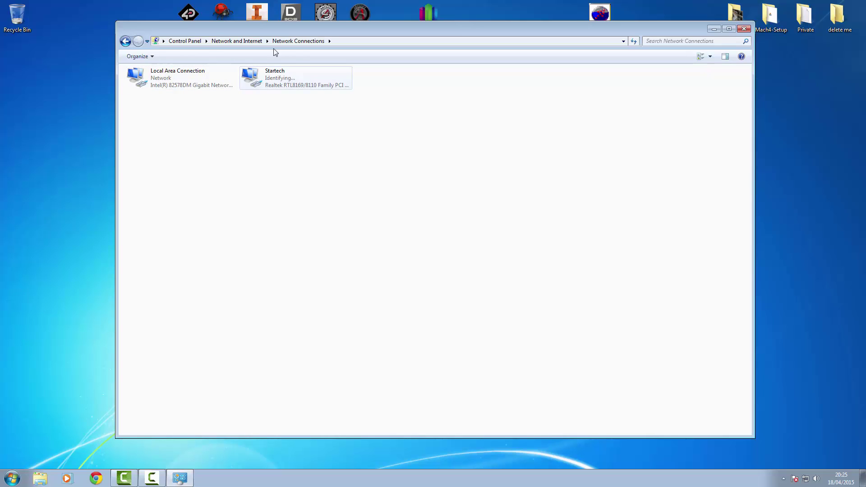
pyautogui.rightClick(273, 76)
pyautogui.click(299, 164)
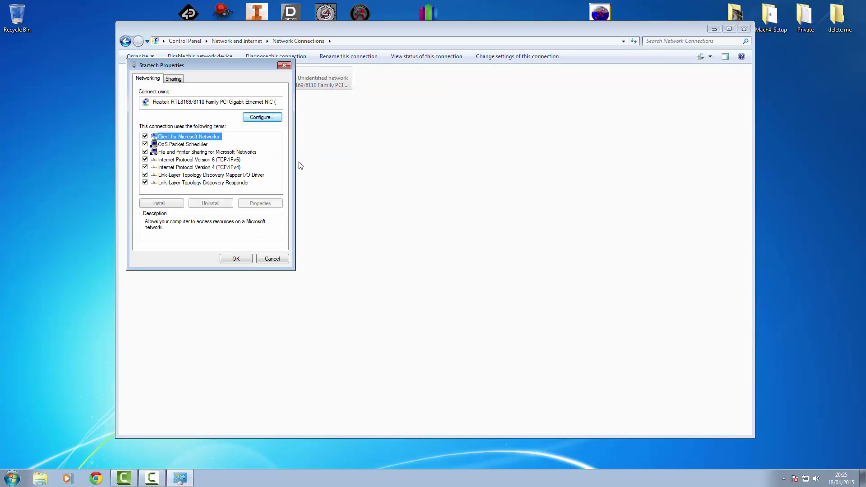
pyautogui.click(194, 168)
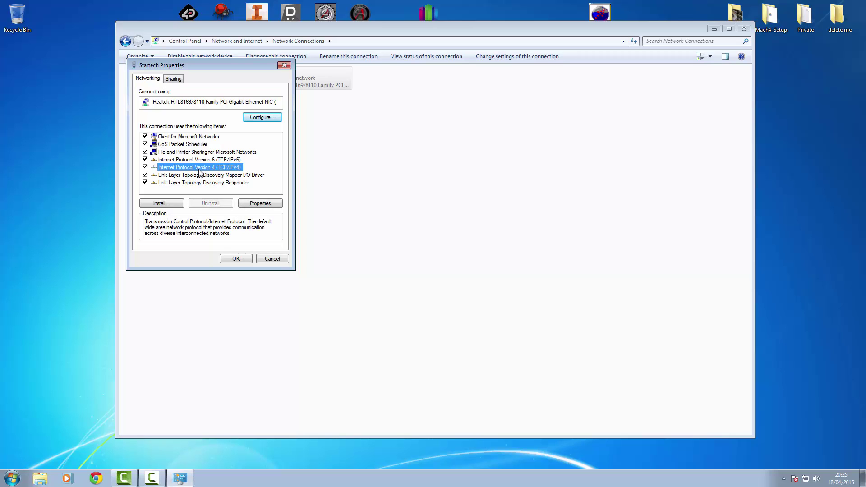
# - Switch IPv4 to a fixed IP address and enter 10.9.9.1
pyautogui.click(261, 204)
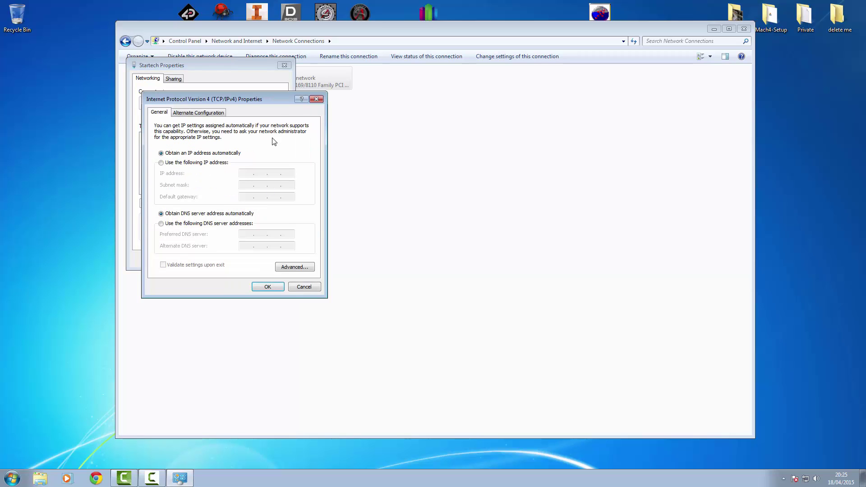
pyautogui.moveTo(261, 99); pyautogui.dragTo(493, 83)
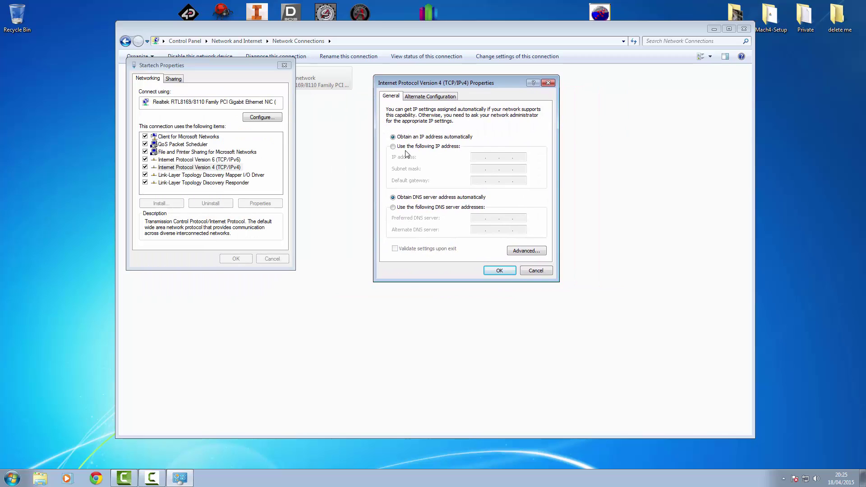
pyautogui.click(393, 147)
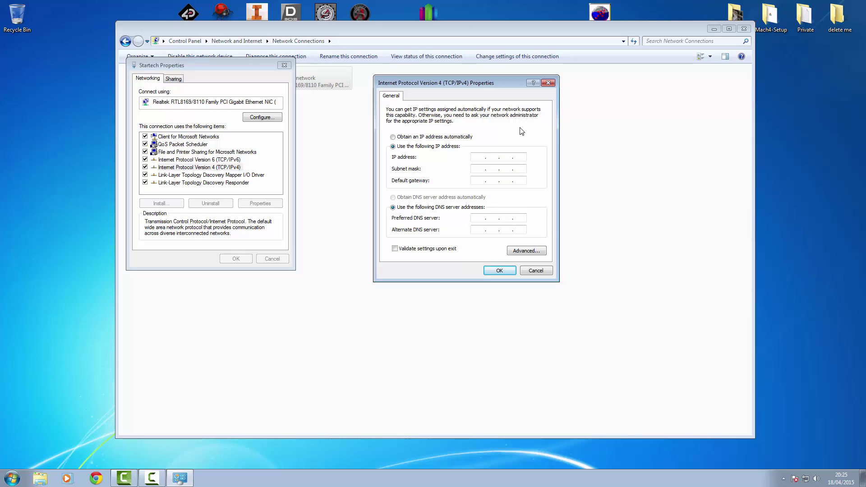
pyautogui.write('0 . . .')
pyautogui.click(495, 156)
pyautogui.write('9.9.1')
# - Enter subnet mask 255.255.255.0 and gateway 10.9.9.9, then save the IPv4 settings
pyautogui.click(476, 169)
pyautogui.doubleClick(491, 170)
pyautogui.write('255 . 255')
pyautogui.press('Tab')
pyautogui.write('10 . 9 . 9 . 9')
pyautogui.click(487, 272)
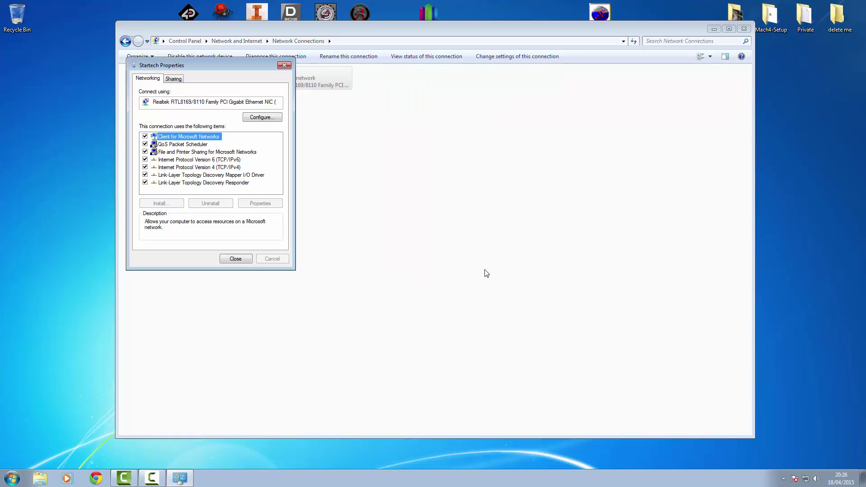
# - Close the adapter properties and rename the Startech connection to 'Smoothstepper'
pyautogui.click(244, 258)
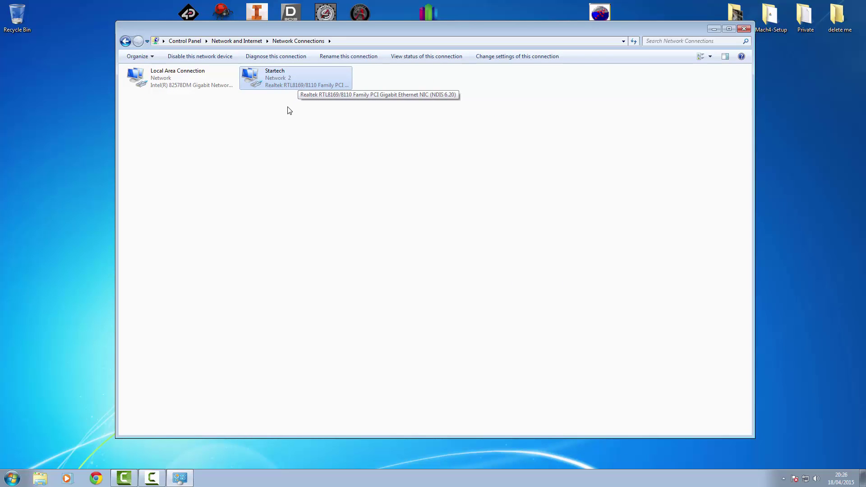
pyautogui.click(275, 72)
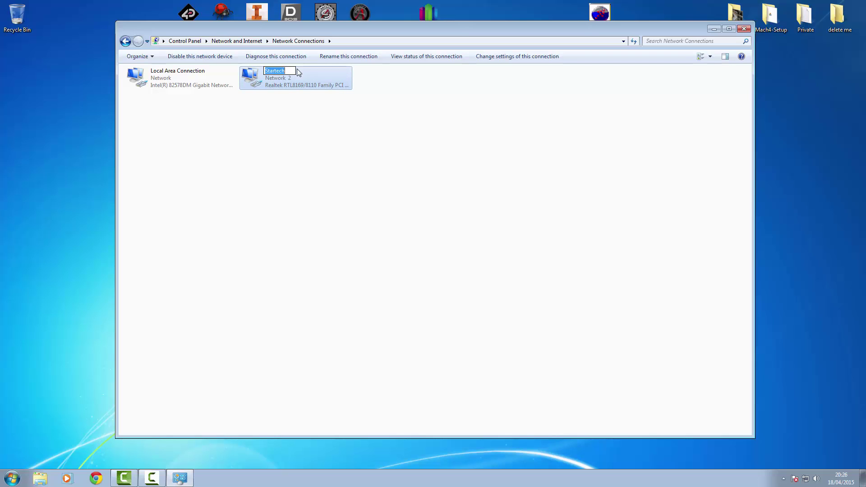
pyautogui.write('Smoothstepper')
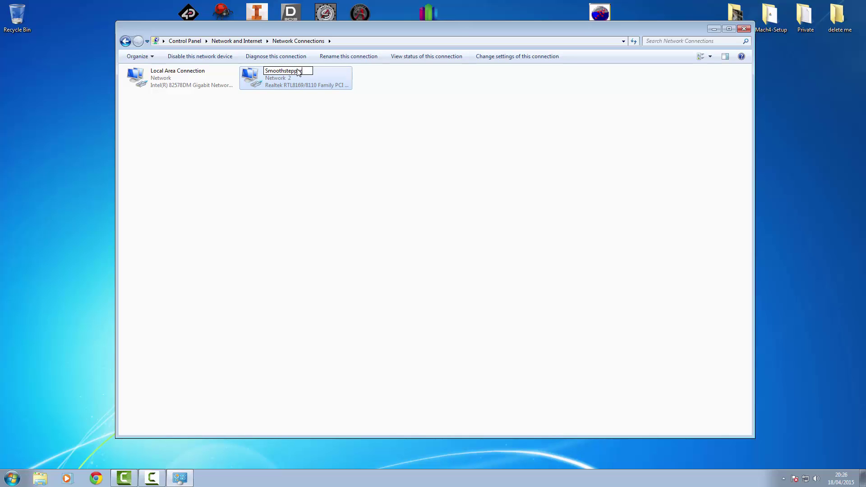
pyautogui.click(323, 122)
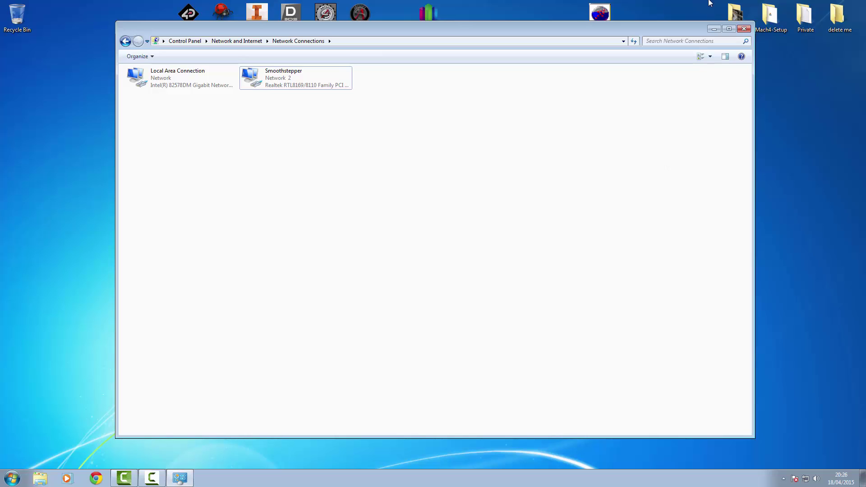
# - Open C:\Mach4Hobby\Plugins and the Mach4-Setup Drivers folder side by side
pyautogui.click(743, 29)
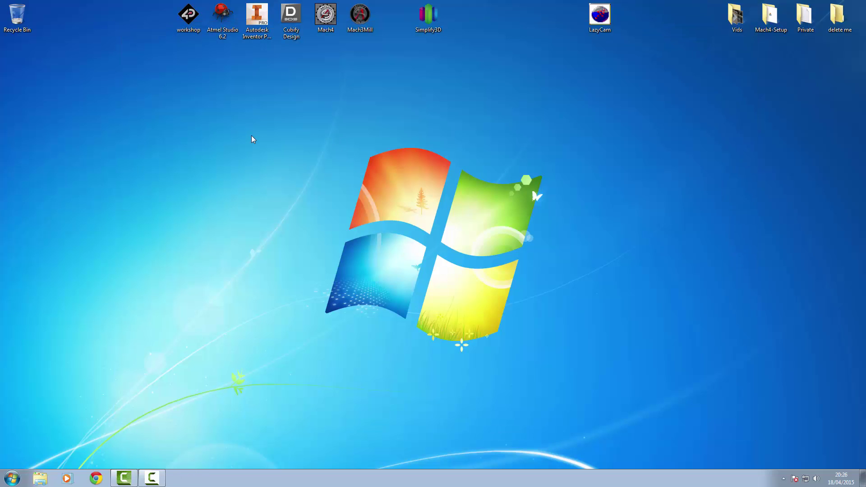
pyautogui.click(13, 477)
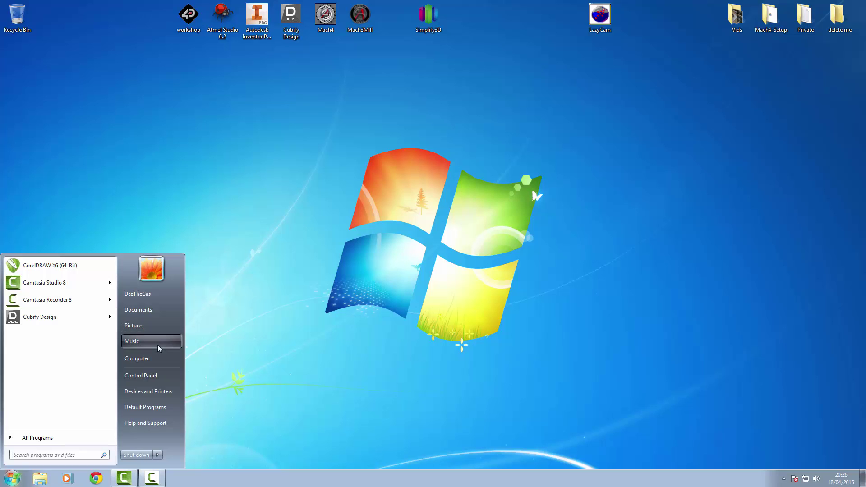
pyautogui.click(149, 359)
pyautogui.doubleClick(466, 137)
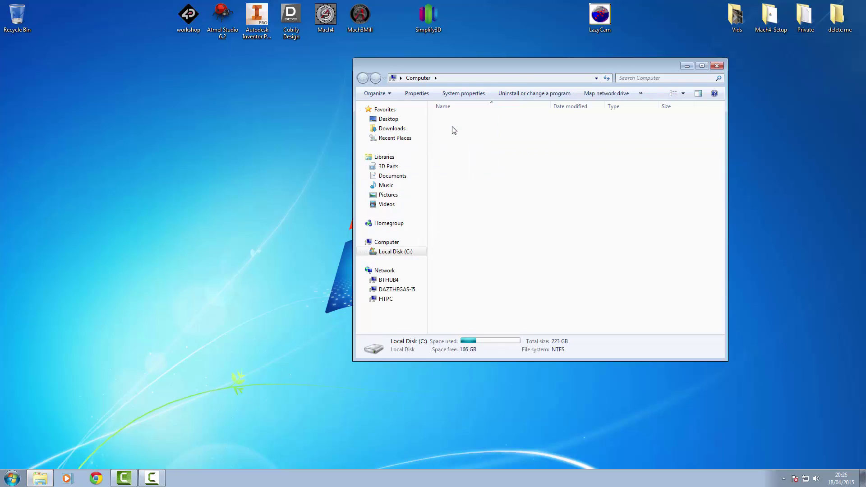
pyautogui.doubleClick(442, 168)
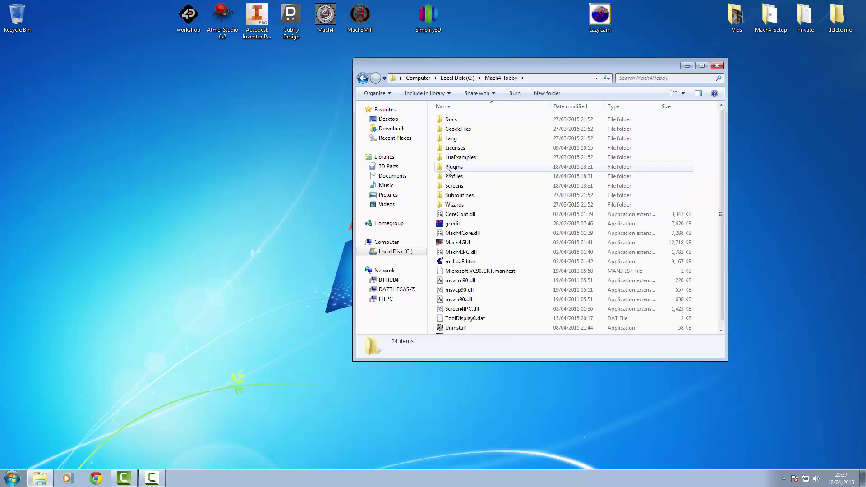
pyautogui.doubleClick(445, 167)
pyautogui.moveTo(572, 67); pyautogui.dragTo(275, 79)
pyautogui.doubleClick(771, 18)
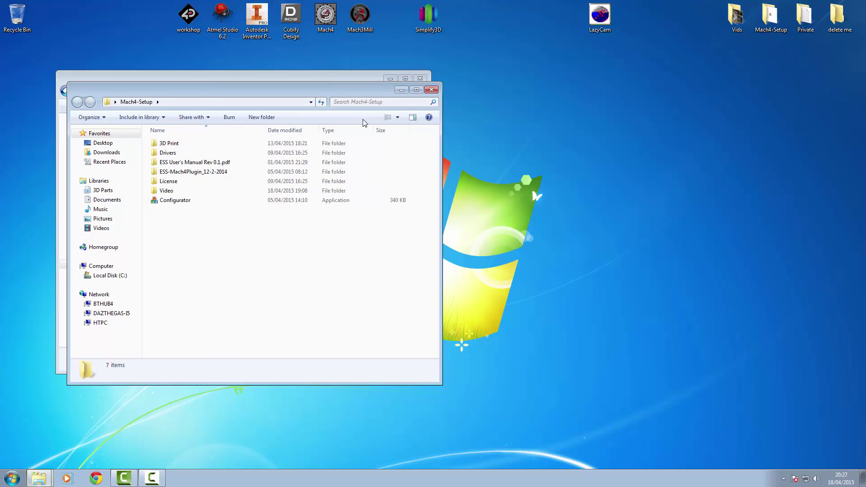
pyautogui.doubleClick(167, 152)
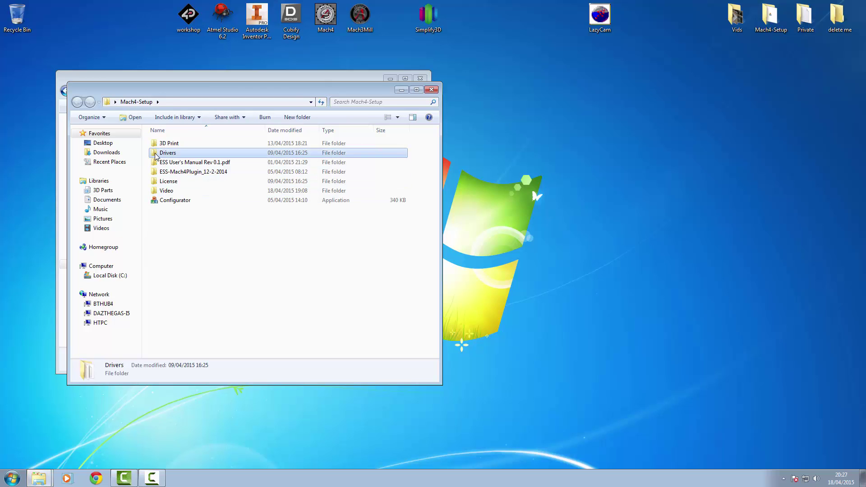
pyautogui.moveTo(223, 93); pyautogui.dragTo(615, 76)
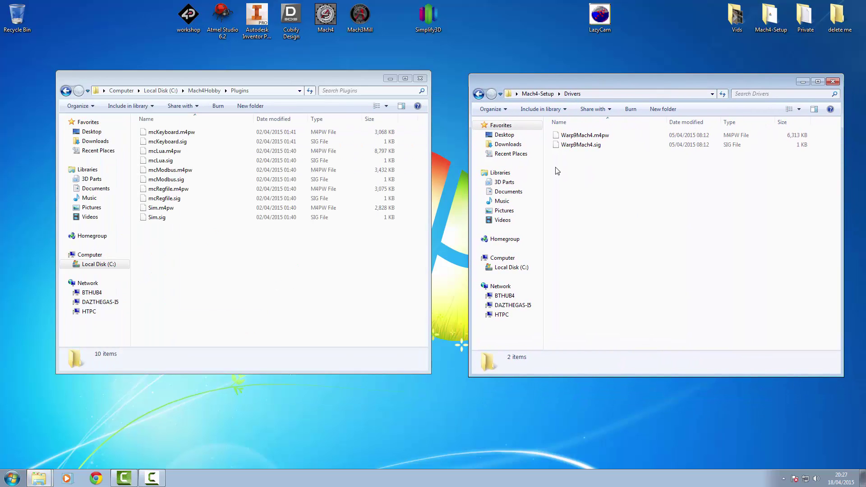
# - Copy Warp9Mach4.m4pw and Warp9Mach4.sig into Plugins, then close both folder windows
pyautogui.moveTo(584, 158); pyautogui.dragTo(559, 135)
pyautogui.rightClick(559, 136)
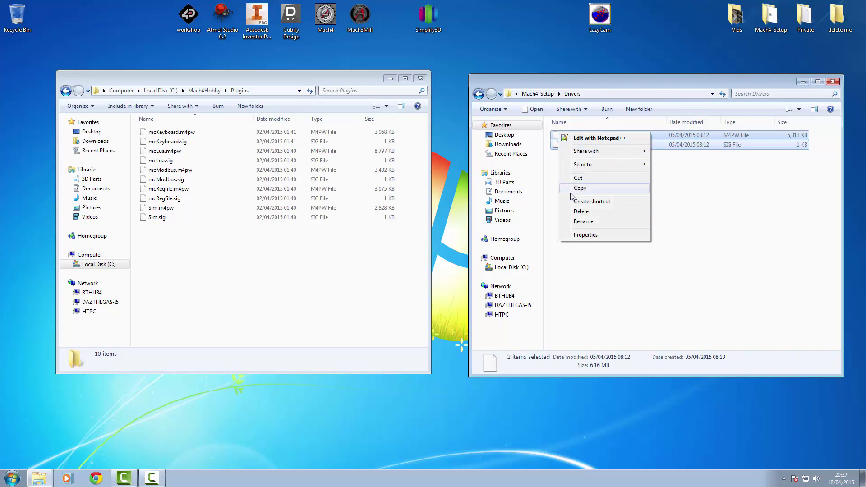
pyautogui.click(602, 188)
pyautogui.rightClick(279, 273)
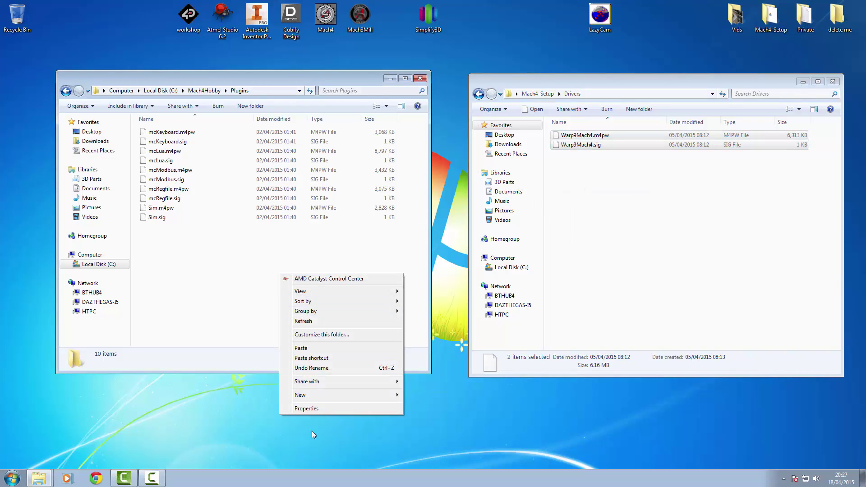
pyautogui.click(301, 348)
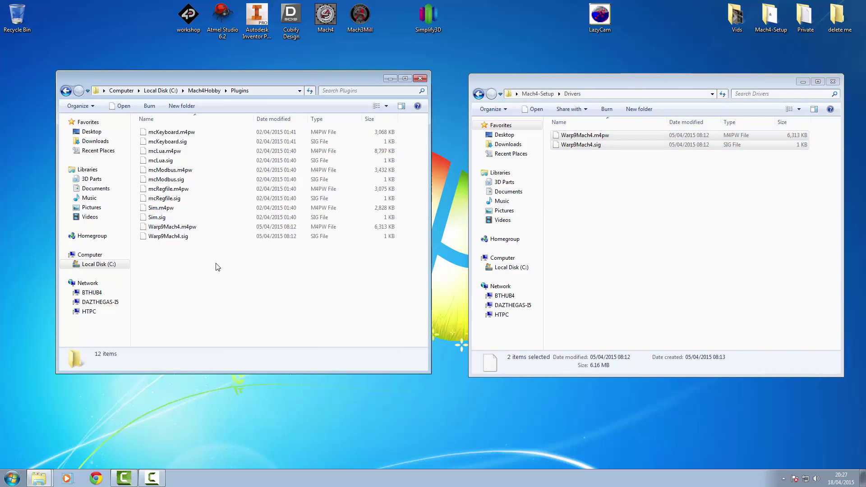
pyautogui.click(833, 81)
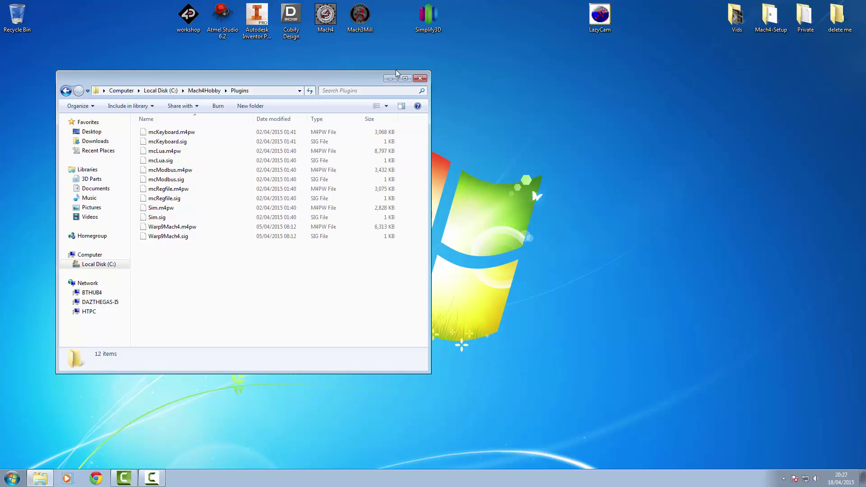
pyautogui.click(419, 79)
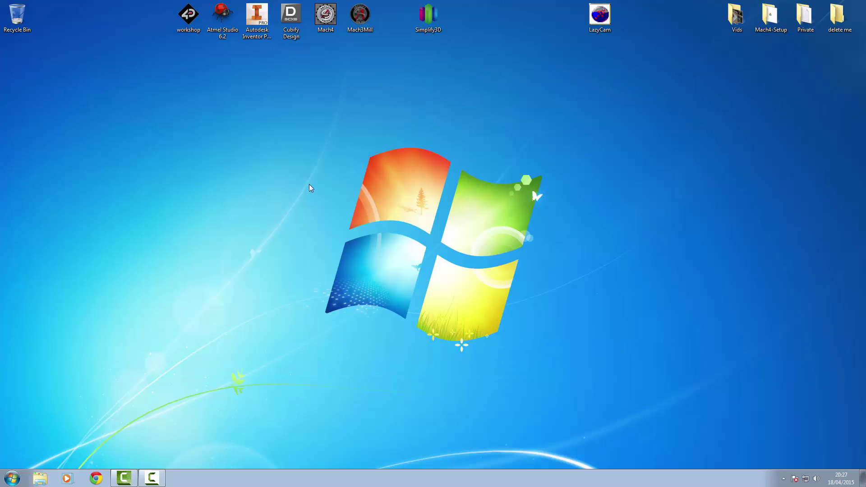
# - Launch Mach4 and create the 'ESS Motion' profile using the wxMach.set screen set
pyautogui.doubleClick(325, 18)
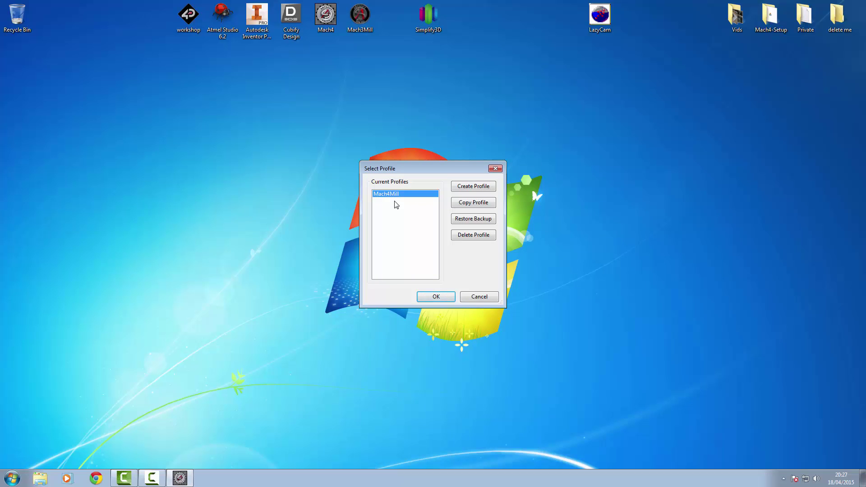
pyautogui.click(483, 192)
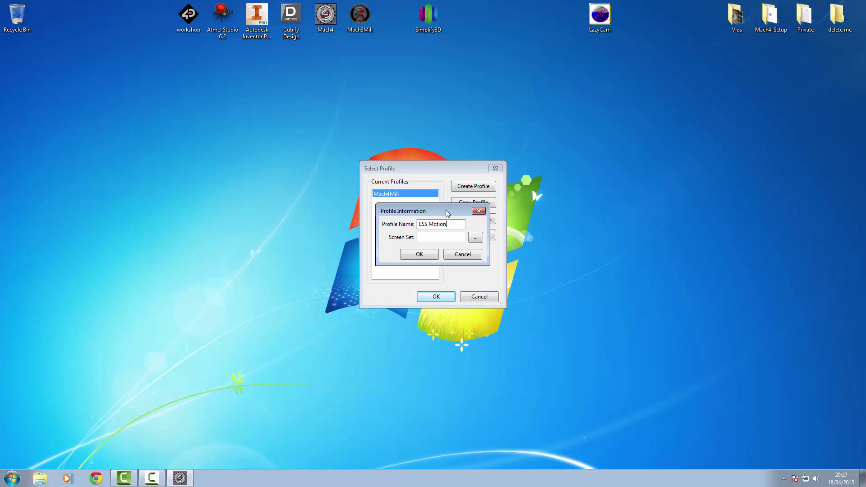
pyautogui.click(476, 237)
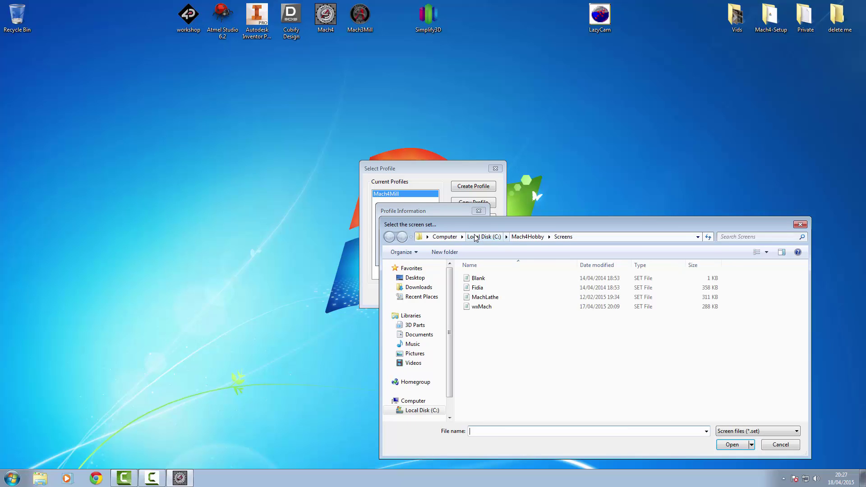
pyautogui.click(485, 307)
pyautogui.click(740, 445)
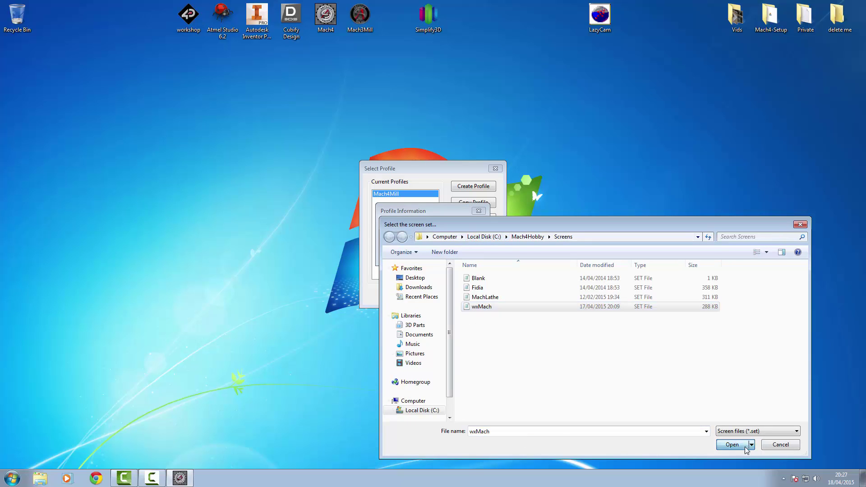
pyautogui.click(429, 254)
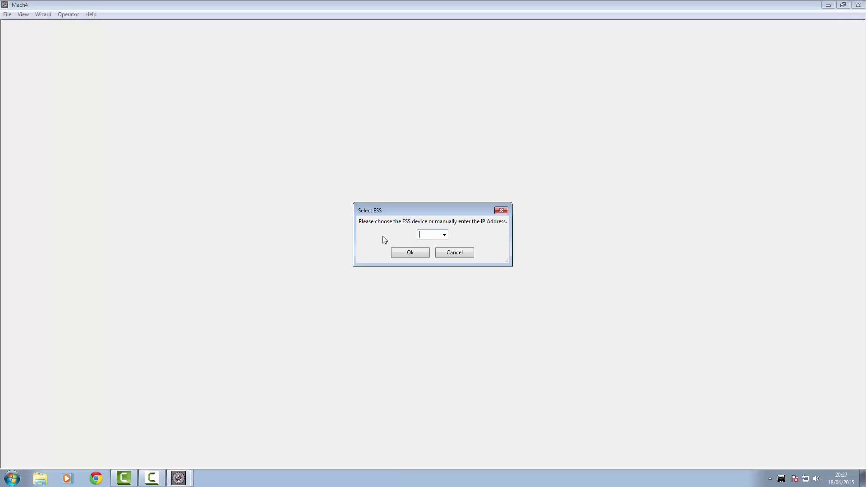
# - Choose the SmoothStepper at 10.9.9.9 and tick Ethernet SmoothStepper as the motion device
pyautogui.click(445, 234)
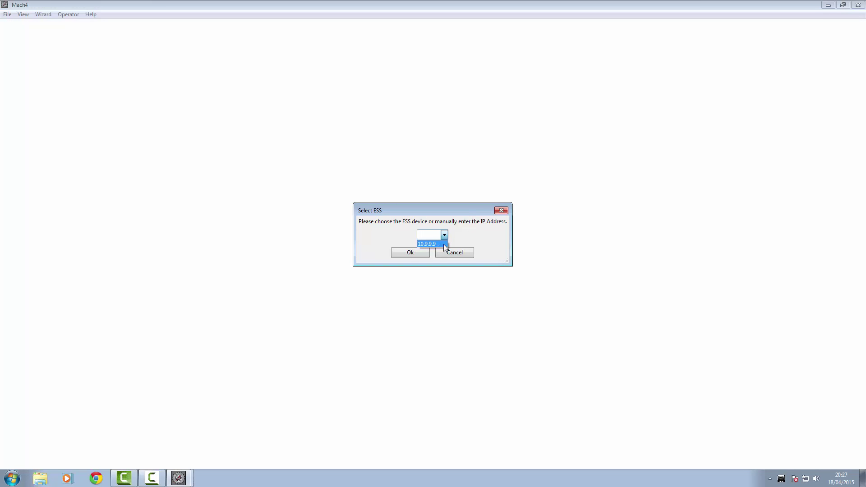
pyautogui.click(441, 245)
pyautogui.click(408, 253)
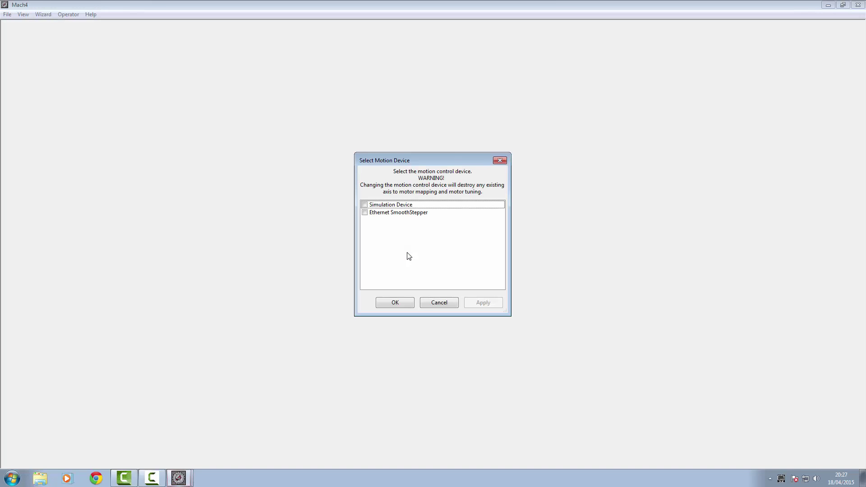
pyautogui.click(368, 215)
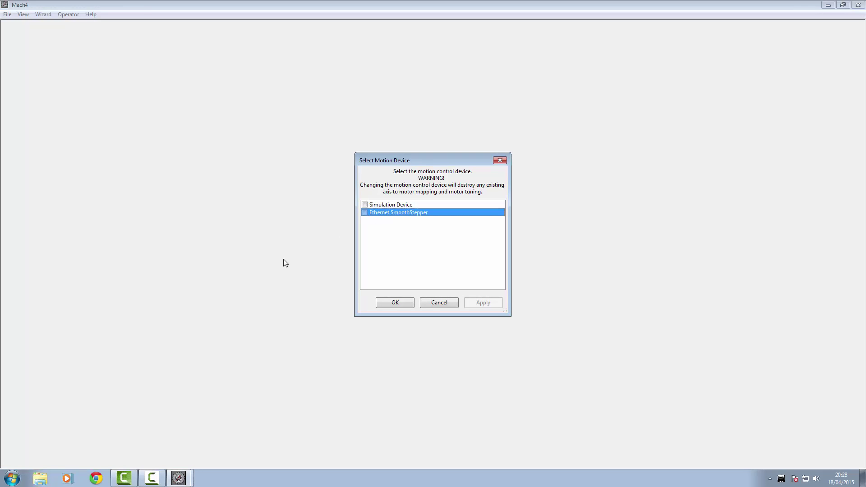
pyautogui.click(364, 212)
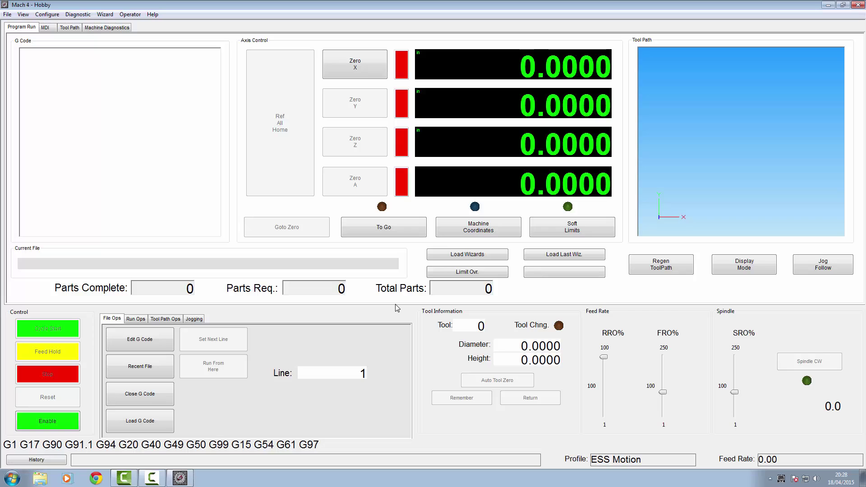
# - Enable the ESS, Keyboard Inputs and LUA plugins in Configure > Plugins and confirm
pyautogui.click(47, 14)
pyautogui.moveTo(23, 14)
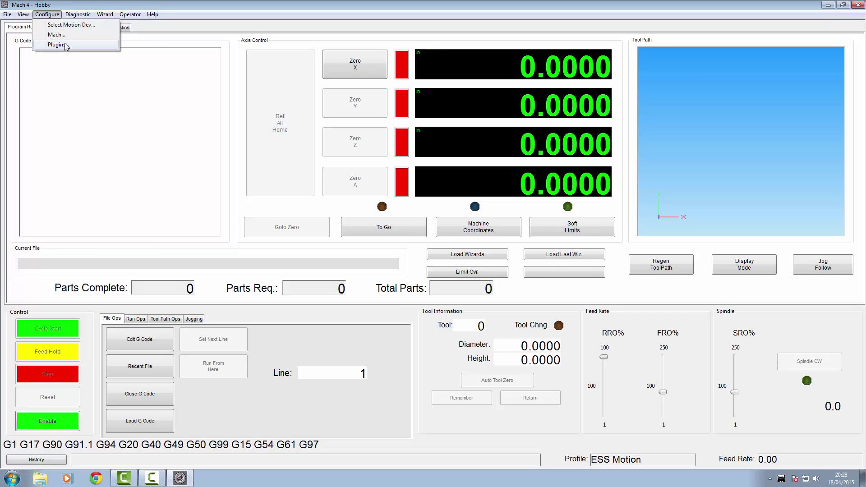
pyautogui.click(63, 44)
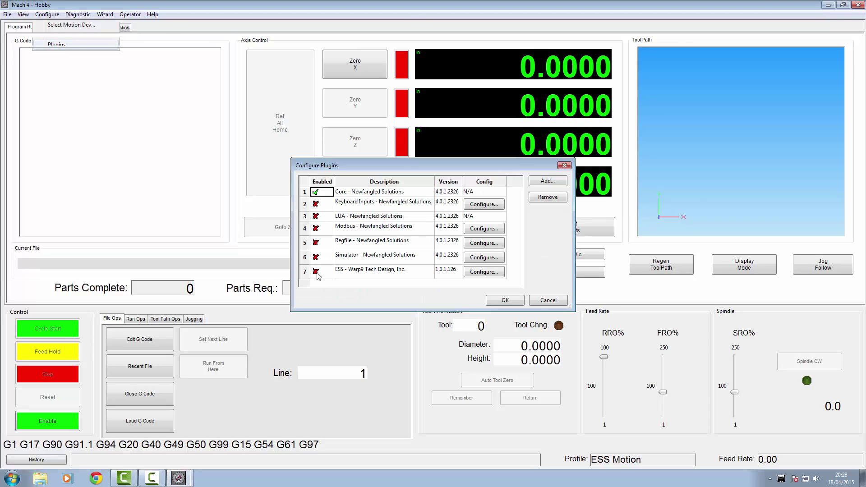
pyautogui.click(315, 272)
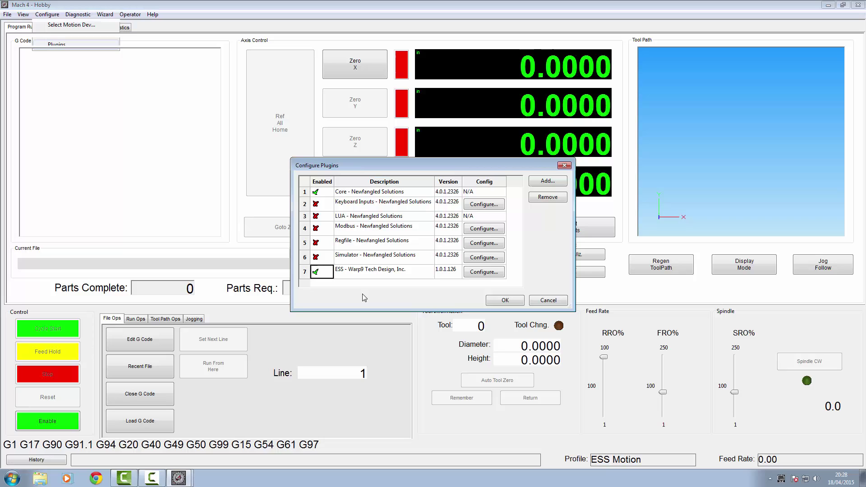
pyautogui.click(321, 203)
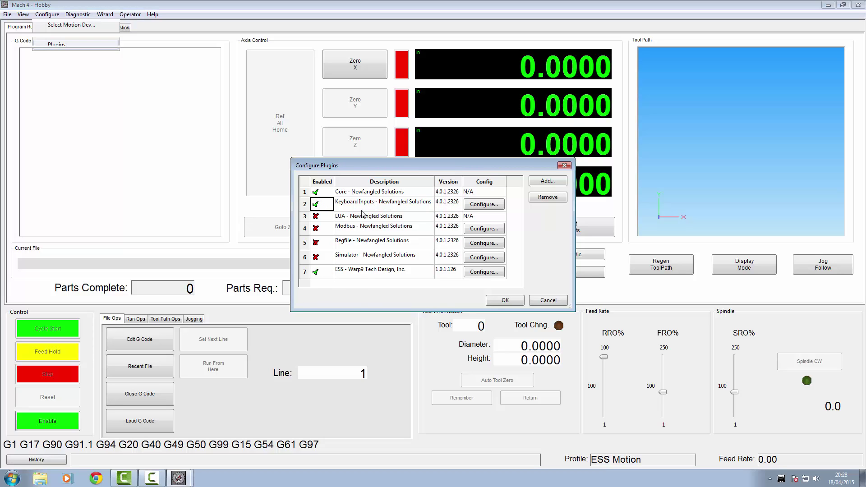
pyautogui.click(316, 217)
pyautogui.click(504, 299)
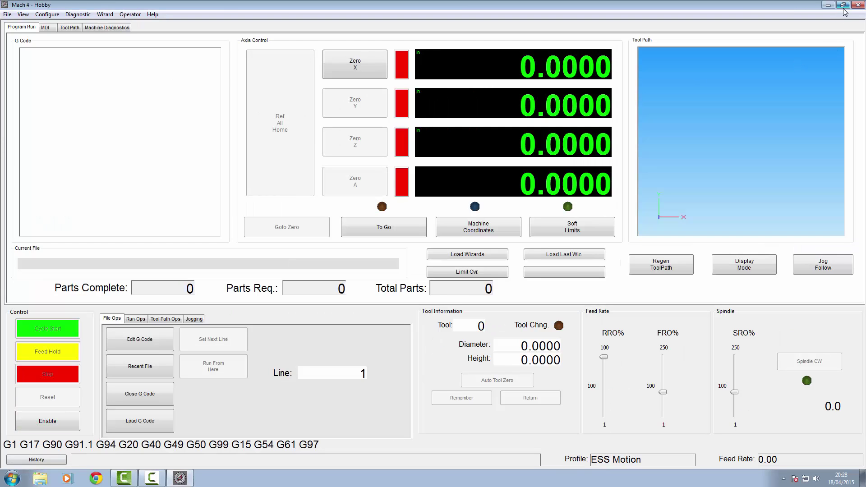
# - Close Mach4 and start it again from the desktop icon
pyautogui.click(859, 5)
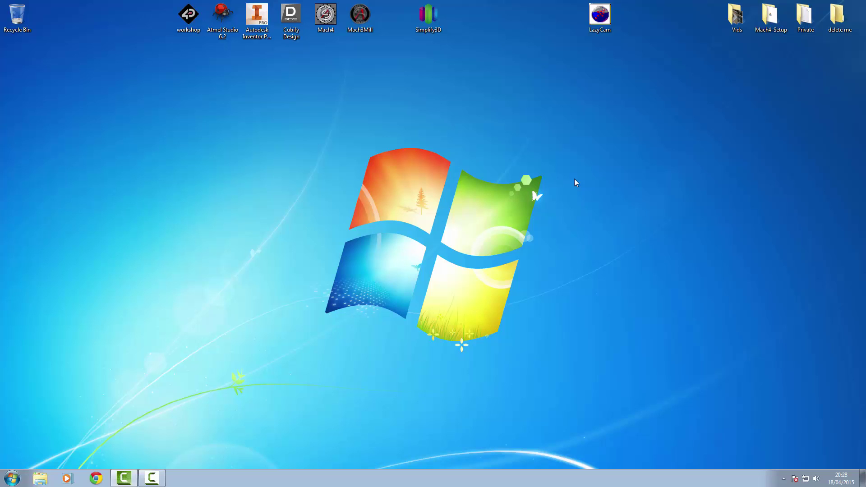
pyautogui.doubleClick(325, 18)
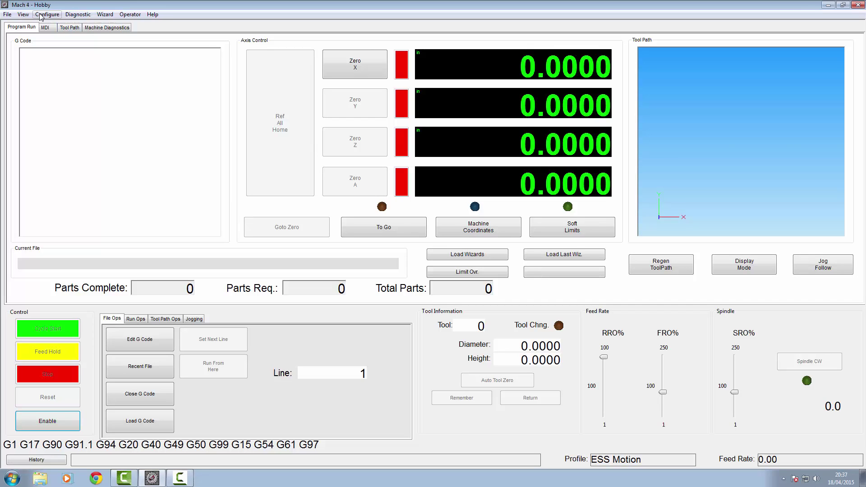
# - Open the Configure > Plugins list under the ESS Motion profile
pyautogui.click(23, 14)
pyautogui.click(53, 45)
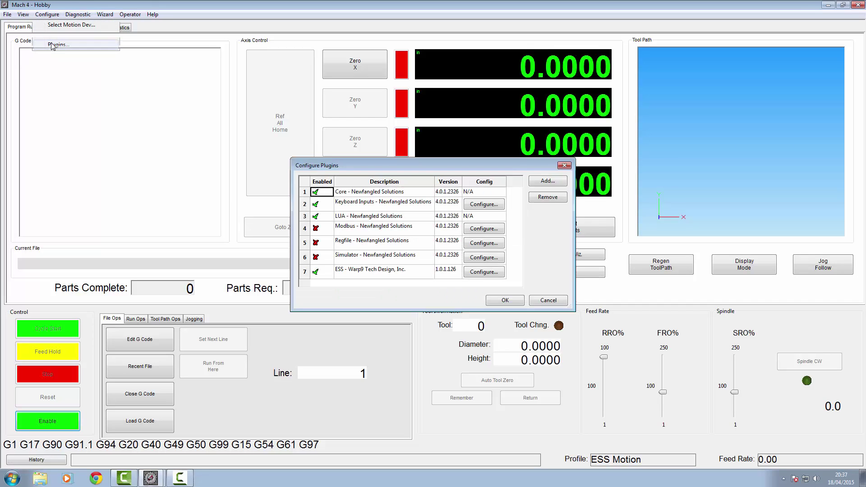
# - Change the ESS Buffer Pre-Fill Level from 1022 to 200 and show the I/O pin table
pyautogui.click(485, 272)
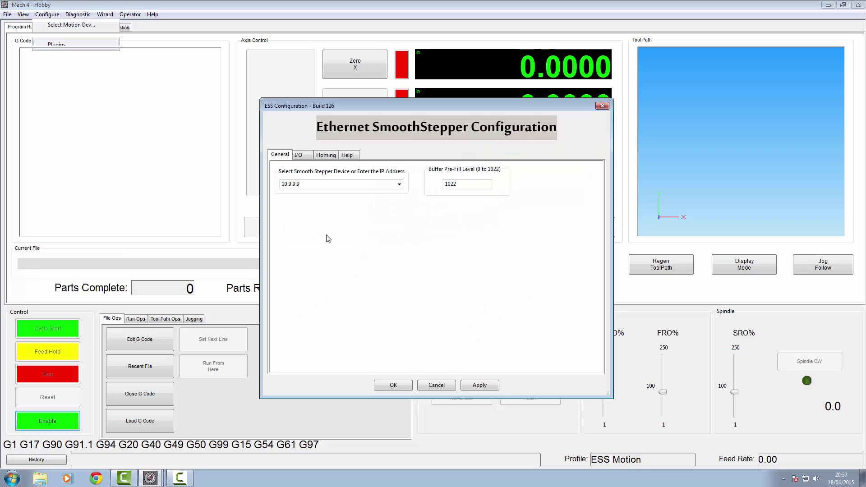
pyautogui.doubleClick(472, 183)
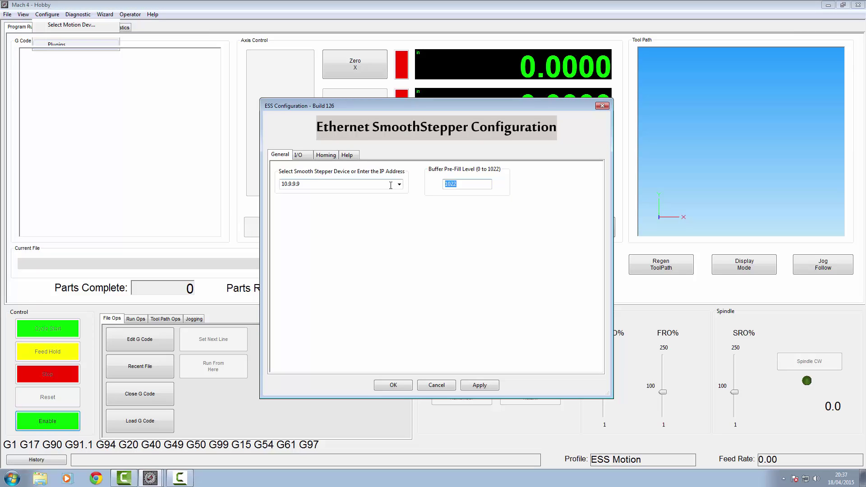
pyautogui.write('200')
pyautogui.click(299, 155)
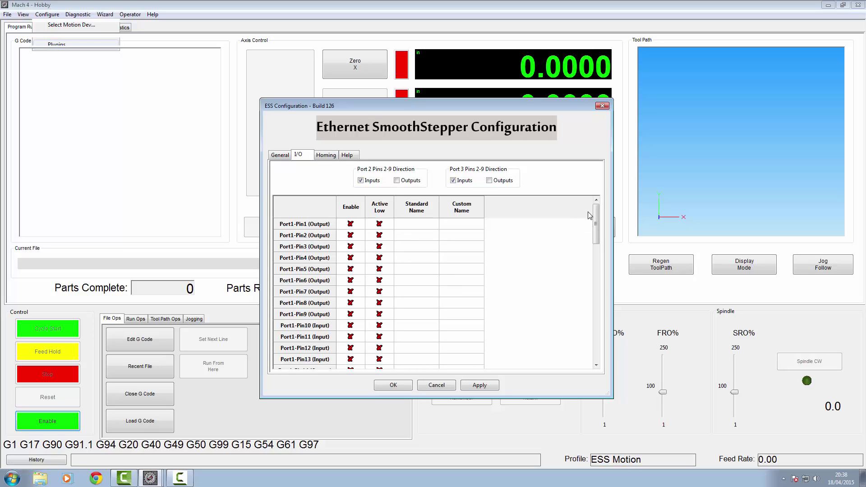
# - Enable Port1-Pin2 and Port1-Pin3 in the SmoothStepper I/O table
pyautogui.moveTo(596, 215)
pyautogui.mouseDown()
pyautogui.moveTo(590, 353)
pyautogui.moveTo(594, 212)
pyautogui.mouseUp()
pyautogui.click(358, 236)
pyautogui.click(360, 248)
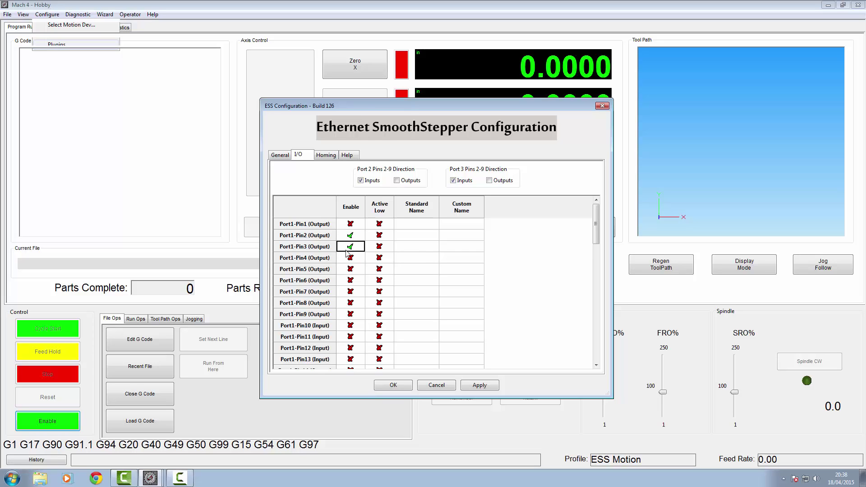
# - Assign Motor 0 Step to Port1-Pin2 and Motor 0 Dir to Port1-Pin3
pyautogui.click(428, 235)
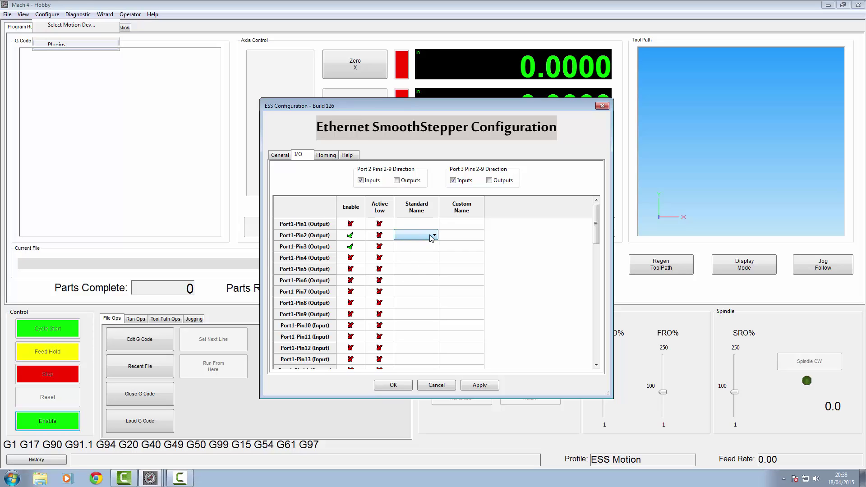
pyautogui.click(429, 236)
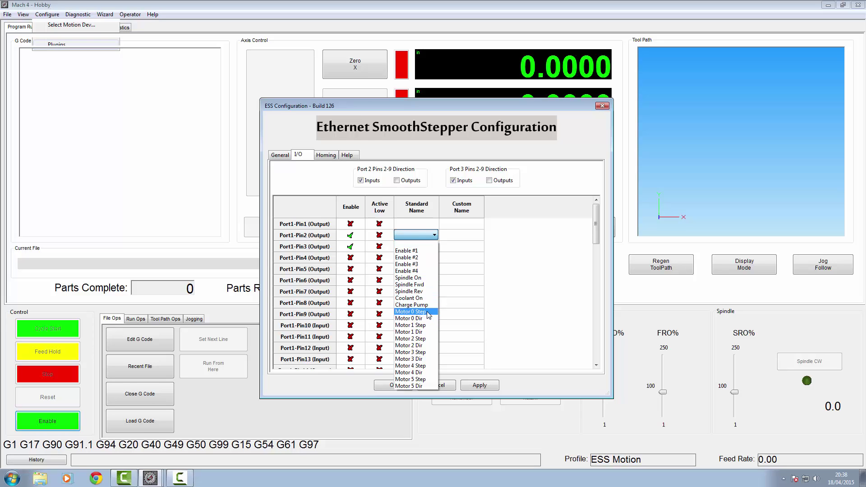
pyautogui.click(428, 314)
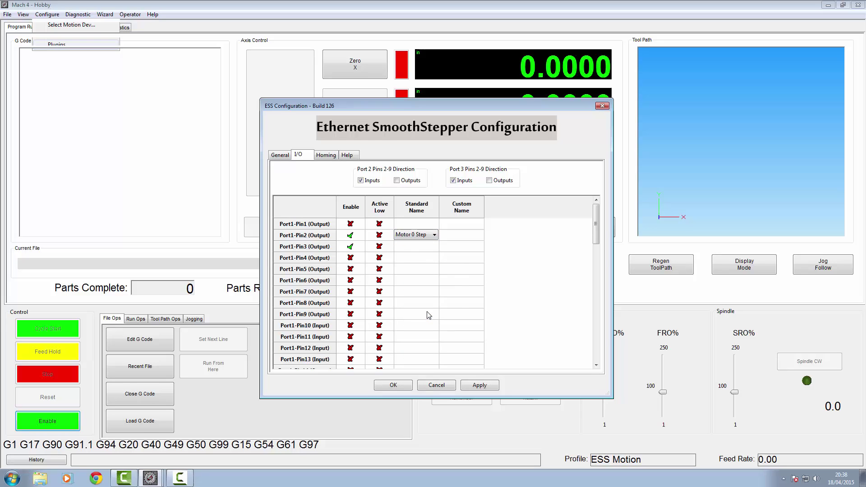
pyautogui.click(424, 249)
pyautogui.click(426, 247)
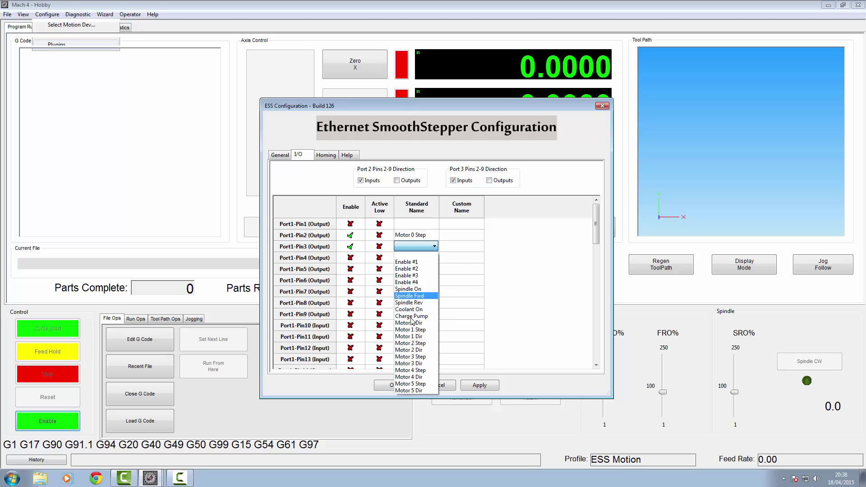
pyautogui.click(426, 323)
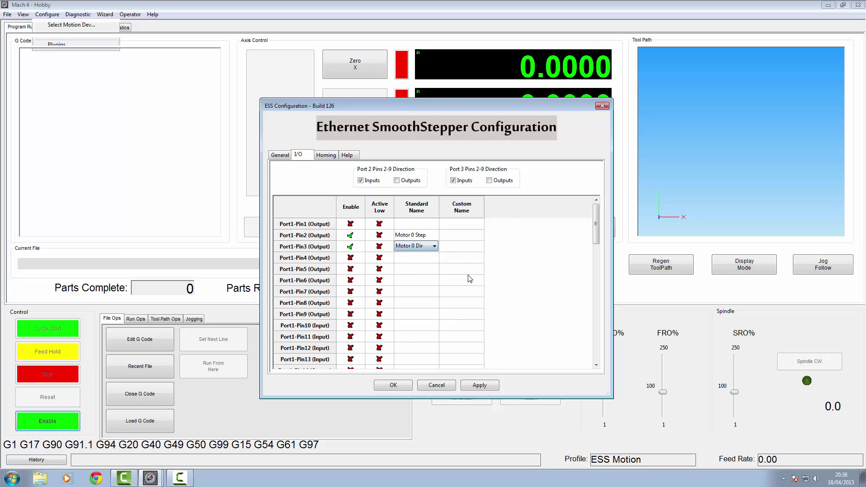
pyautogui.click(465, 226)
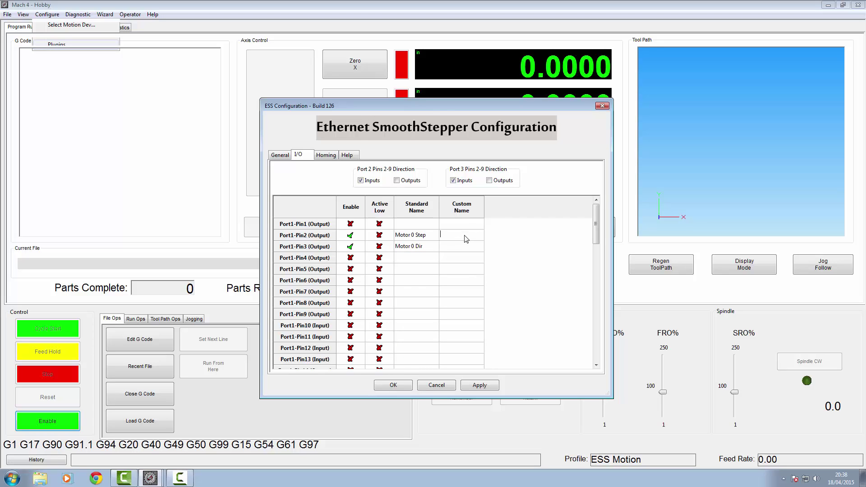
# - Give Port1-Pin2 the custom name 'X Step' and Pin3 'X Dir', then apply and save
pyautogui.click(465, 239)
pyautogui.write('X Step')
pyautogui.click(447, 247)
pyautogui.write('X D')
pyautogui.click(470, 386)
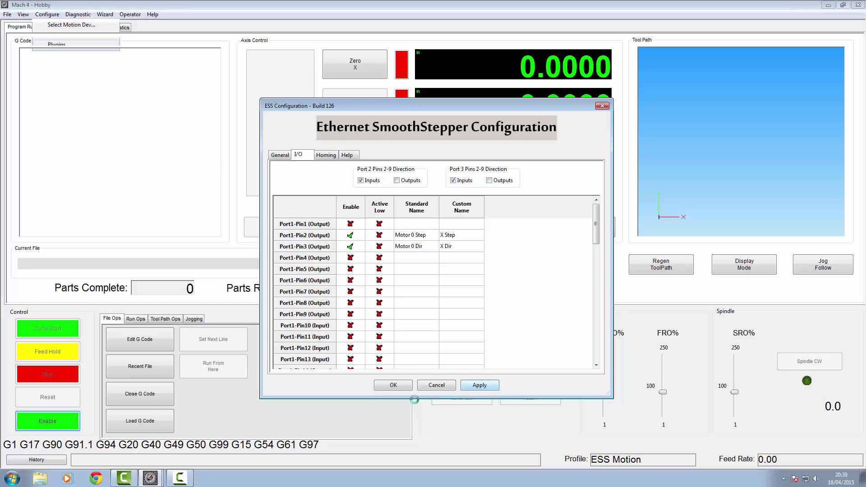
pyautogui.click(402, 386)
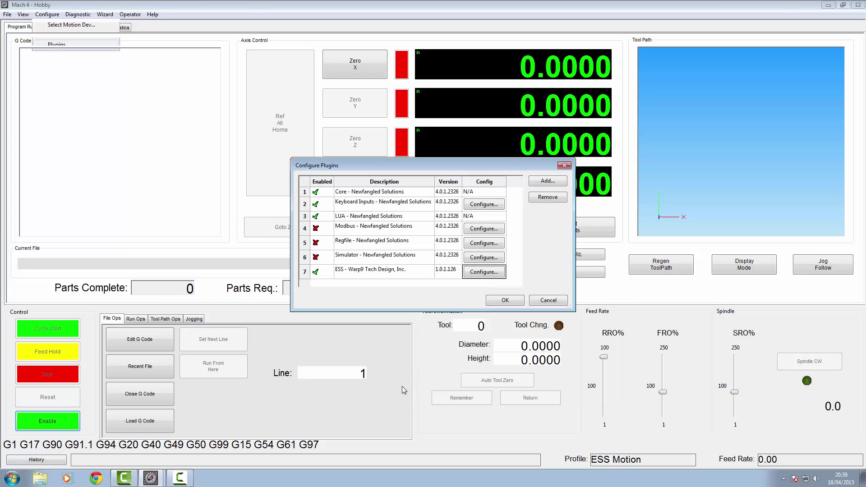
# - Close the plugin list and open the Mach configuration settings
pyautogui.click(502, 300)
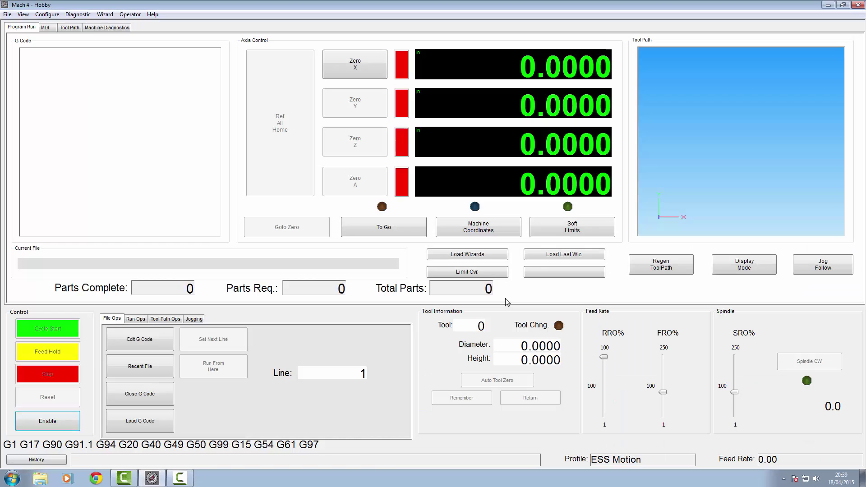
pyautogui.click(43, 15)
pyautogui.moveTo(74, 14)
pyautogui.moveTo(47, 15)
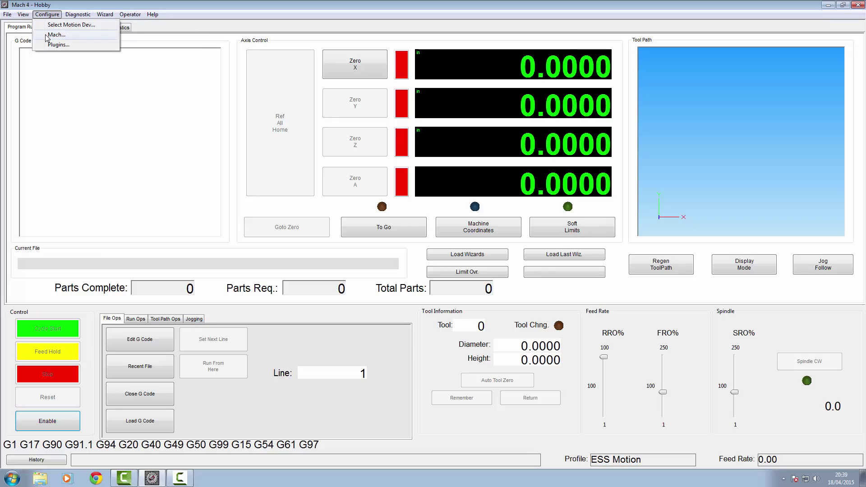
pyautogui.click(47, 35)
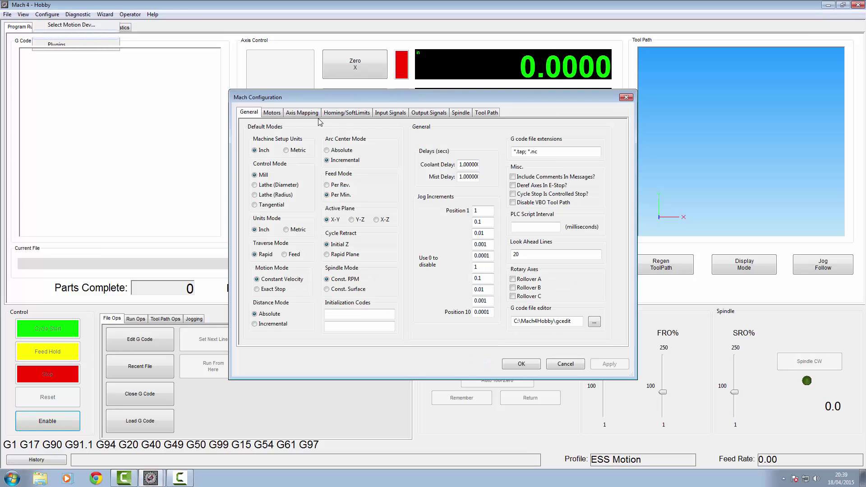
# - Set Machine Setup Units and Units Mode to Metric and apply
pyautogui.click(297, 151)
pyautogui.click(299, 230)
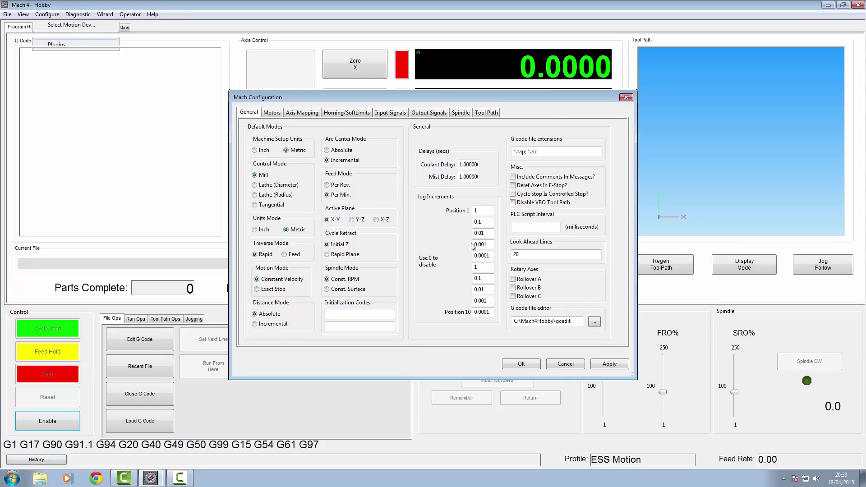
pyautogui.click(608, 365)
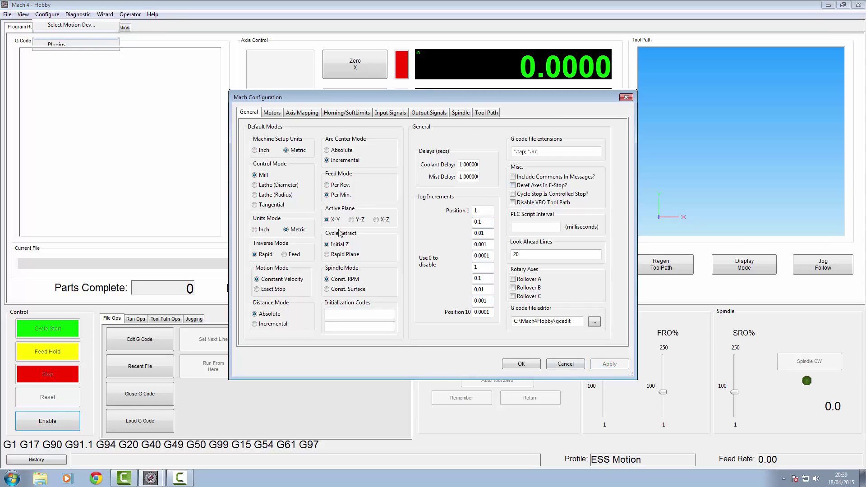
pyautogui.click(270, 113)
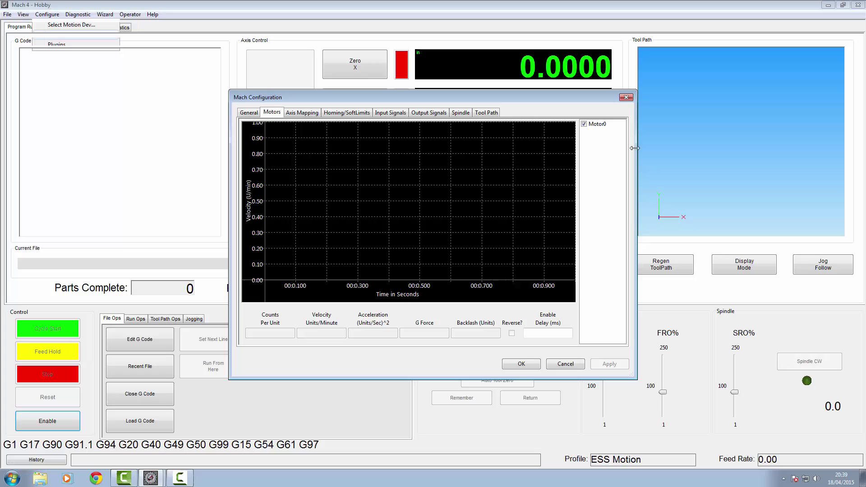
# - Replace Motor0's Counts Per Unit of 2000 with 50 and apply
pyautogui.click(598, 124)
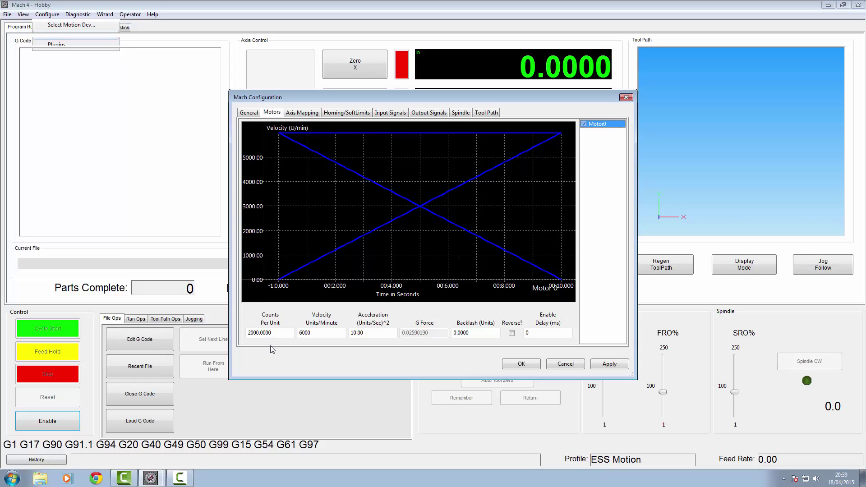
pyautogui.moveTo(271, 332); pyautogui.dragTo(250, 333)
pyautogui.write('50')
pyautogui.click(597, 368)
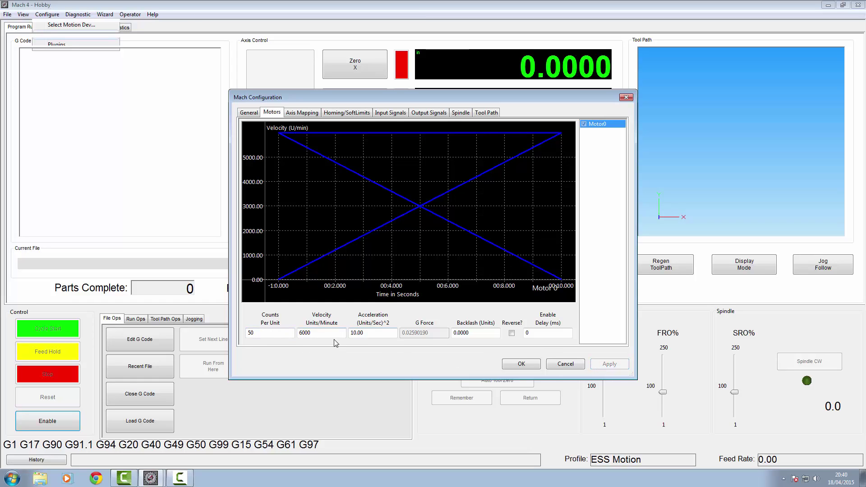
# - Enable axis X(0) with Motor0 as master, then apply and save the configuration
pyautogui.click(309, 113)
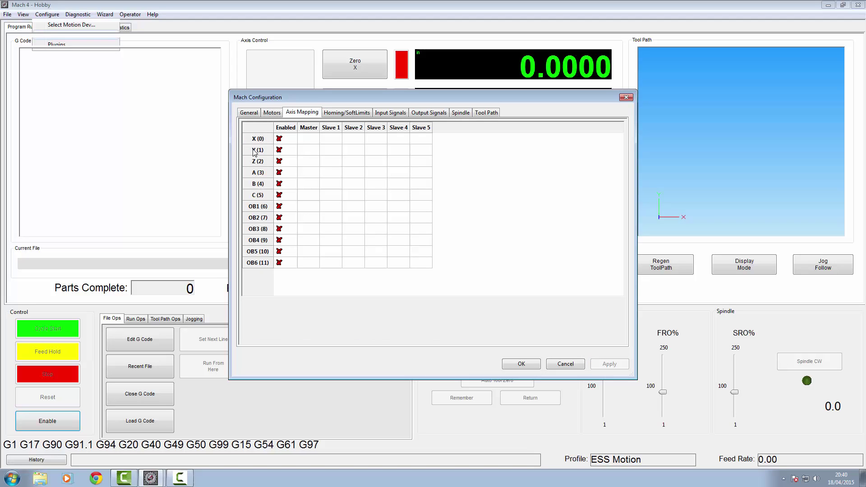
pyautogui.click(287, 139)
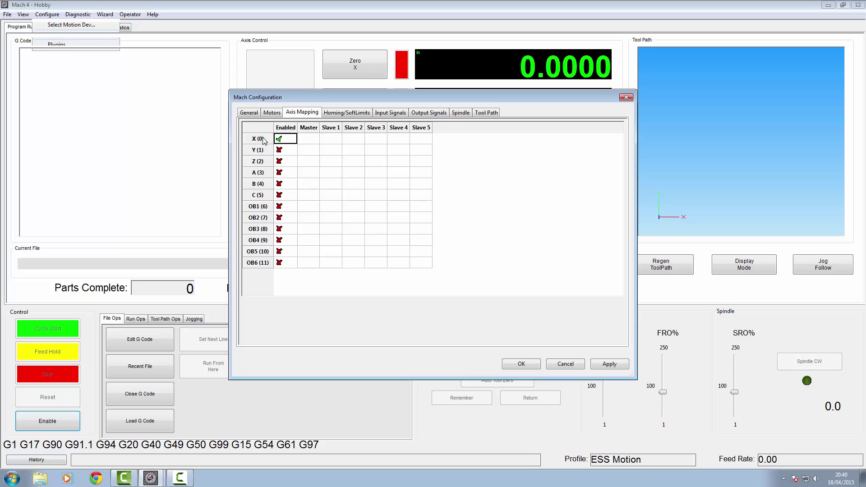
pyautogui.click(308, 140)
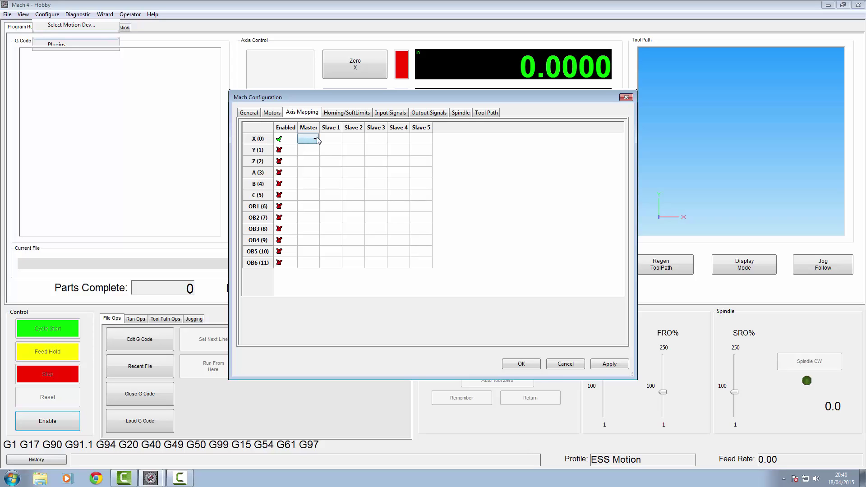
pyautogui.click(315, 140)
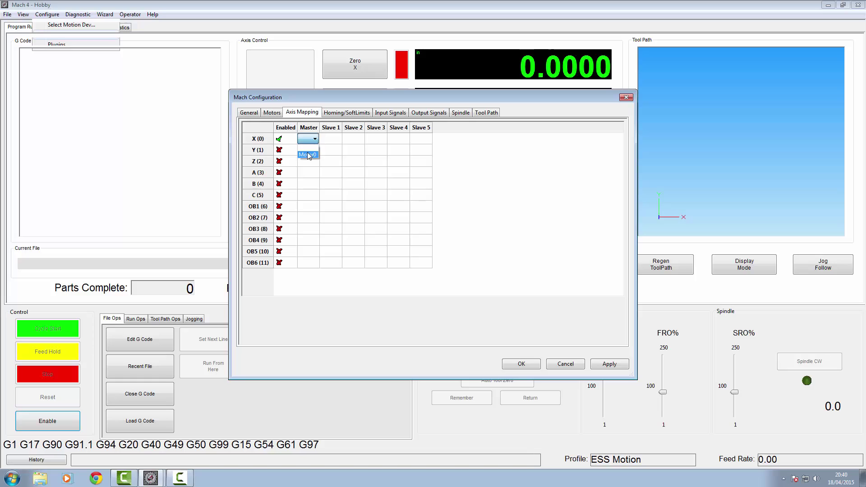
pyautogui.click(308, 155)
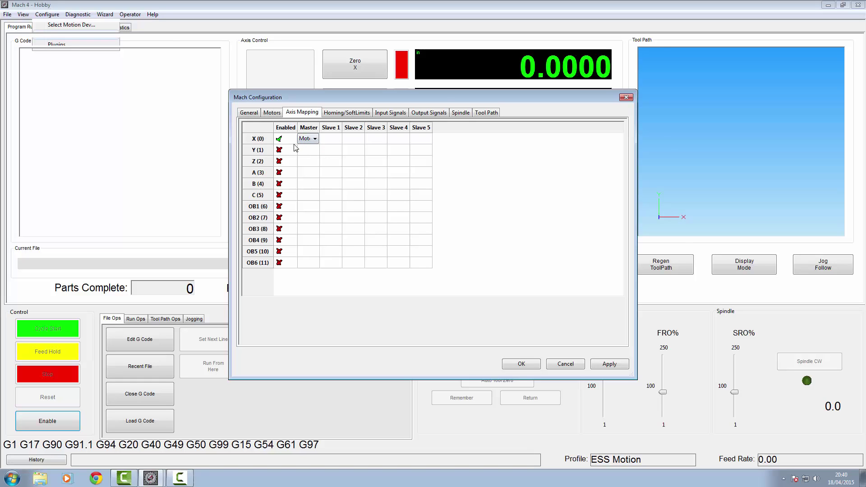
pyautogui.click(604, 364)
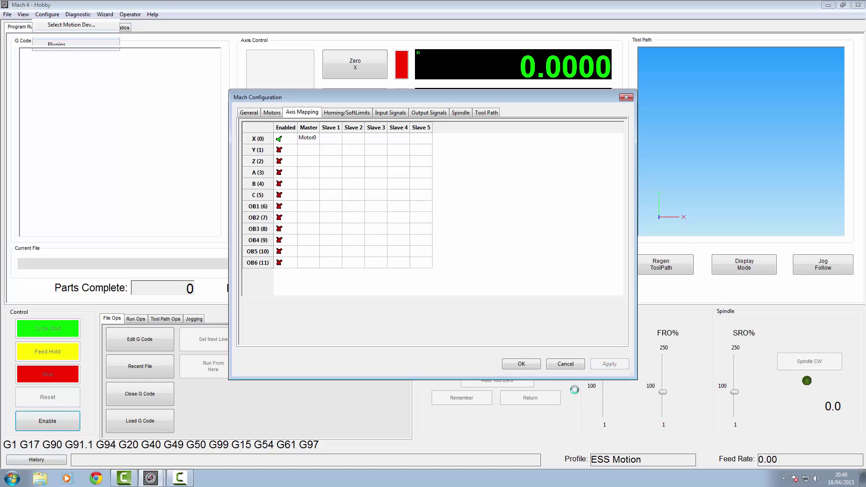
pyautogui.click(521, 364)
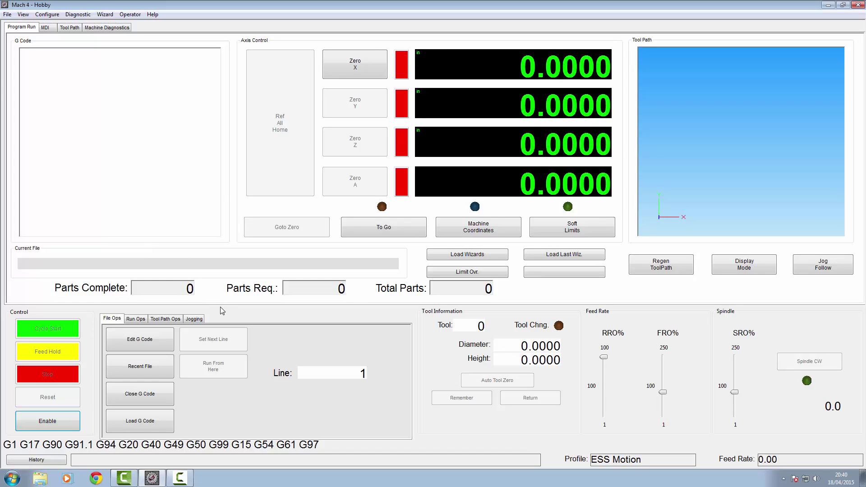
# - Enable the machine and jog X forward to 12.52 mm, then back to 0.42 mm
pyautogui.click(194, 319)
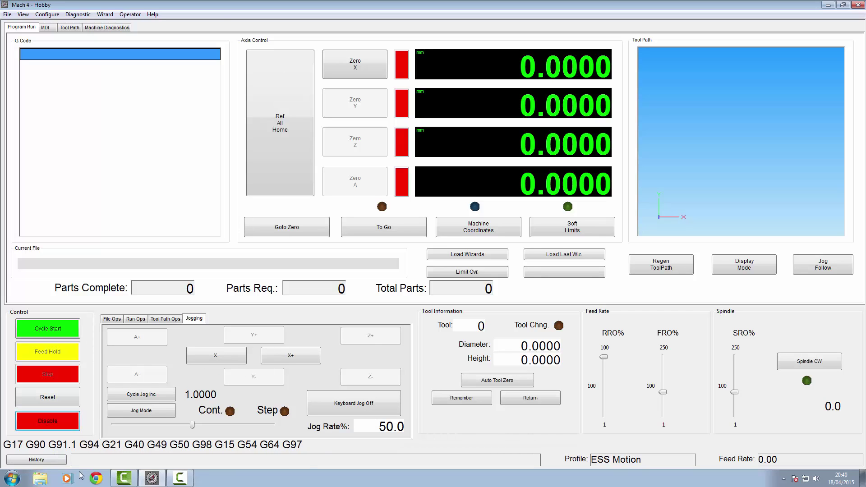
pyautogui.click(54, 422)
pyautogui.click(280, 356)
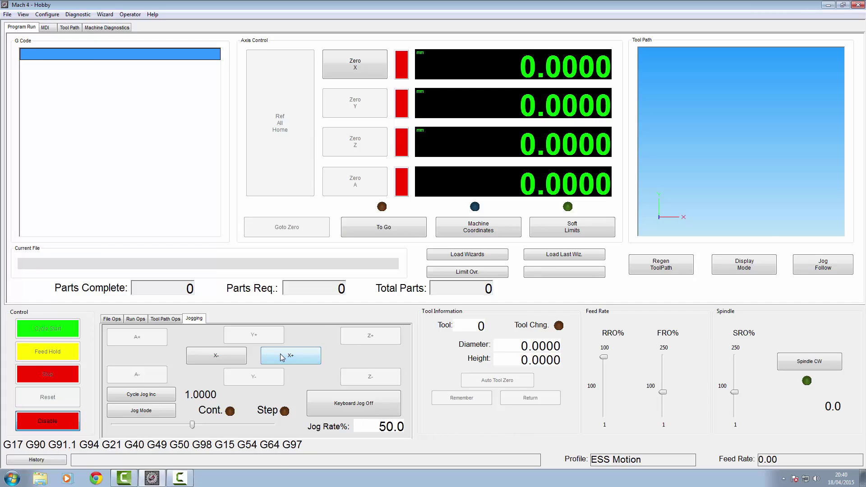
pyautogui.click(283, 363)
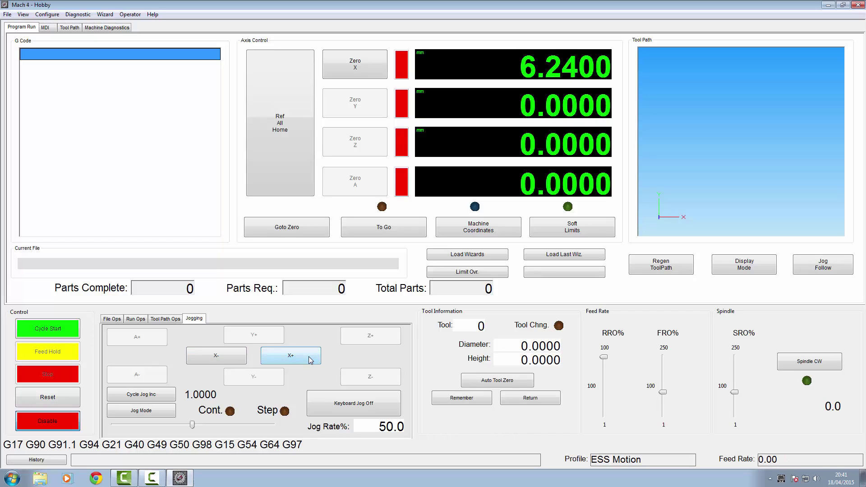
pyautogui.click(215, 361)
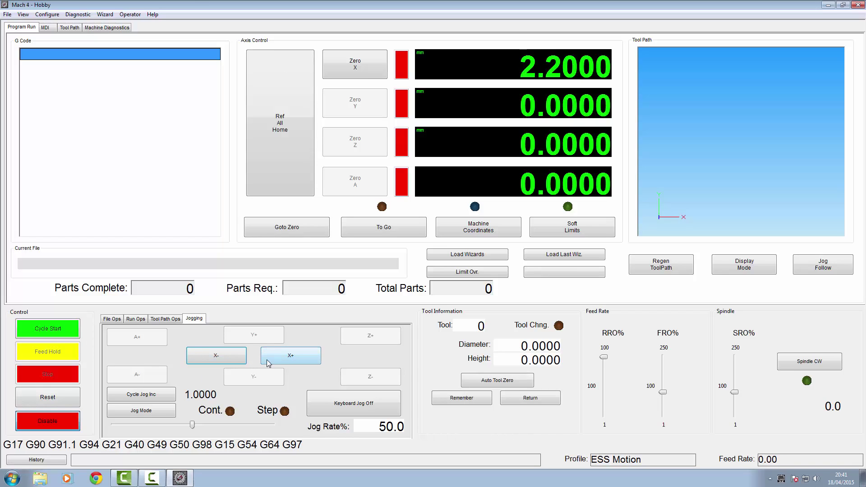
pyautogui.click(280, 359)
pyautogui.click(280, 360)
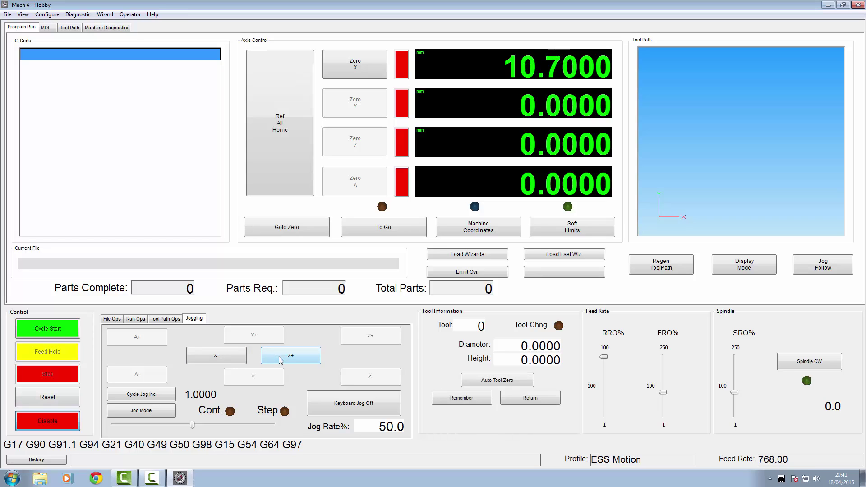
pyautogui.click(280, 359)
pyautogui.click(215, 357)
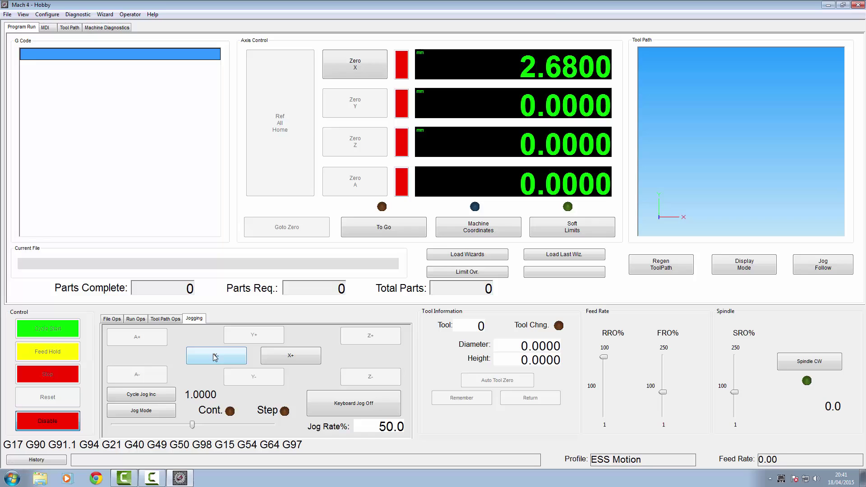
pyautogui.click(47, 14)
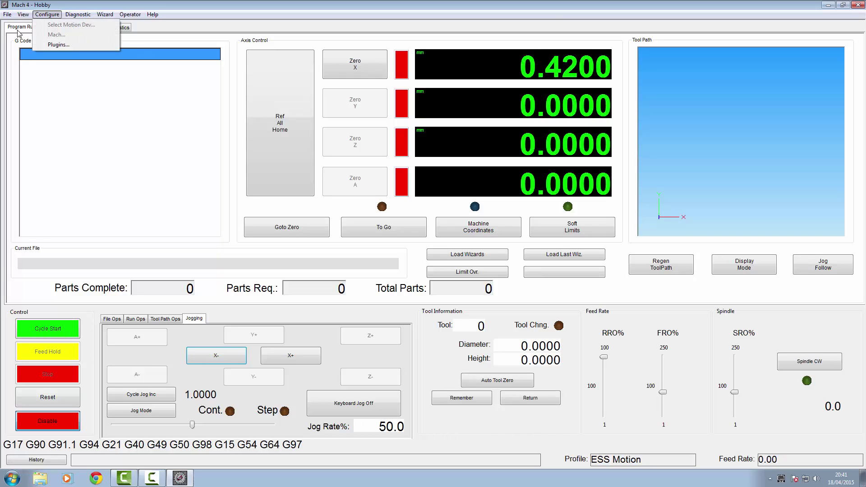
pyautogui.click(59, 45)
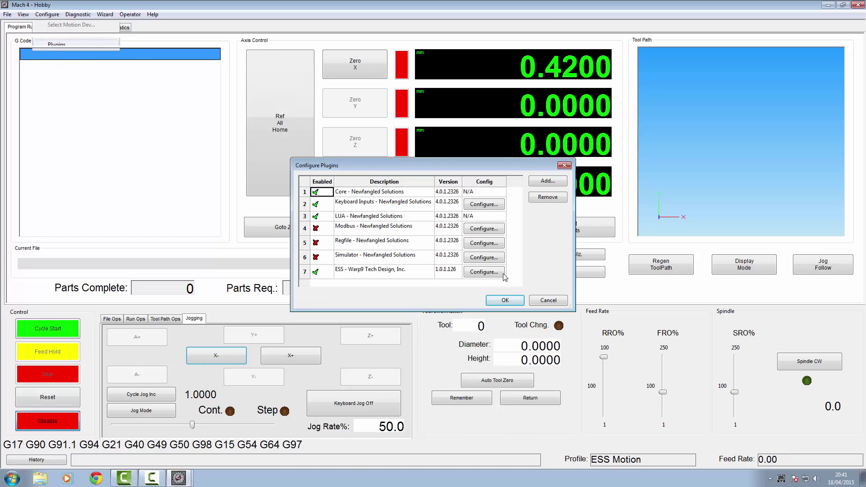
pyautogui.click(502, 300)
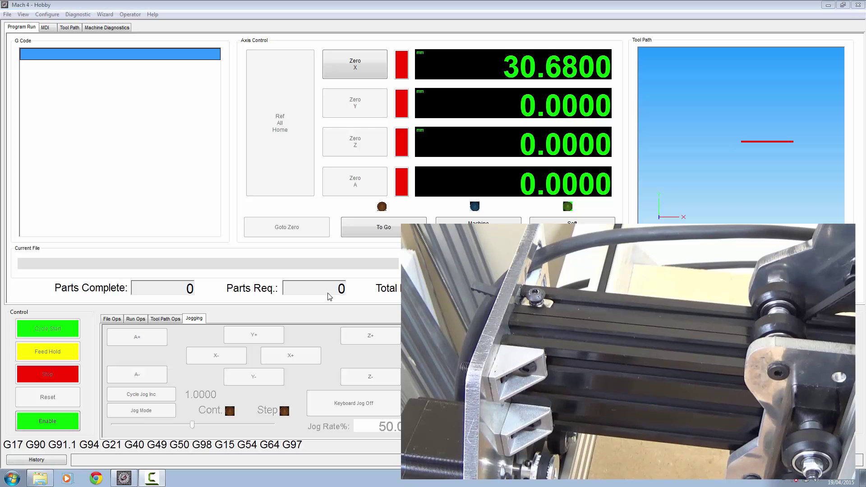
# - Re-enable the machine and send the X axis back to 0.0000
pyautogui.click(38, 427)
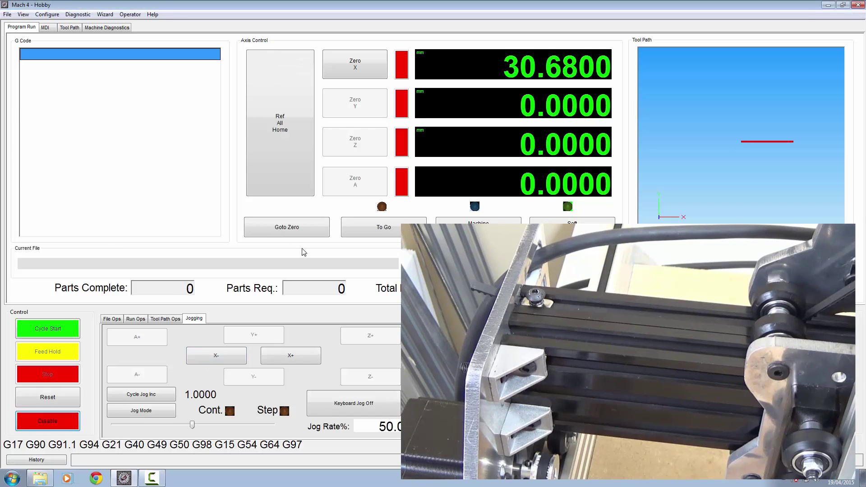
pyautogui.click(294, 228)
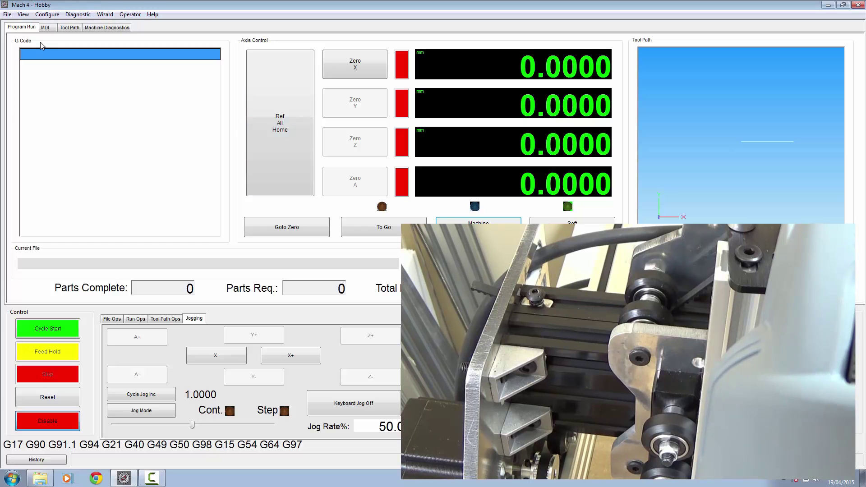
# - Run G00 X50 from the MDI command field so X reads 50.0000 mm
pyautogui.click(45, 27)
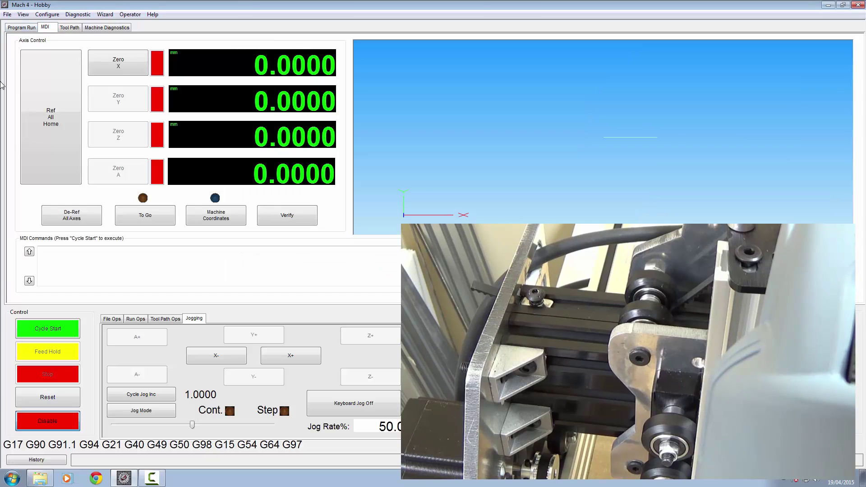
pyautogui.click(94, 259)
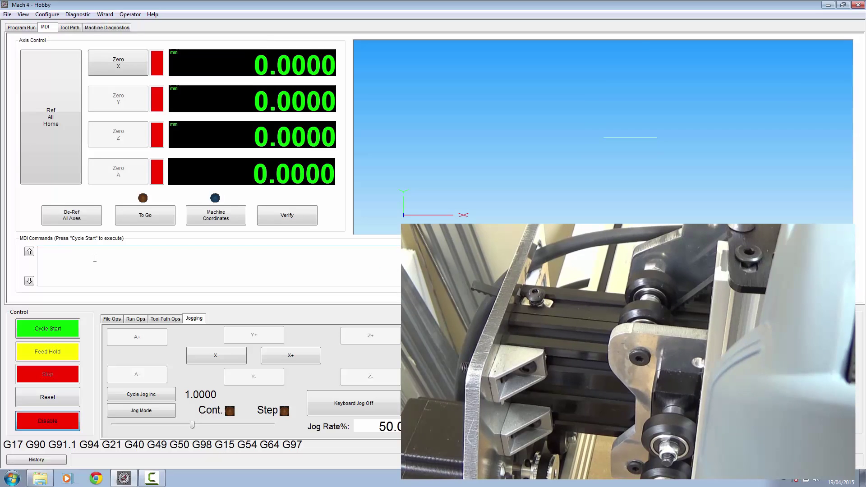
pyautogui.write('G00 ')
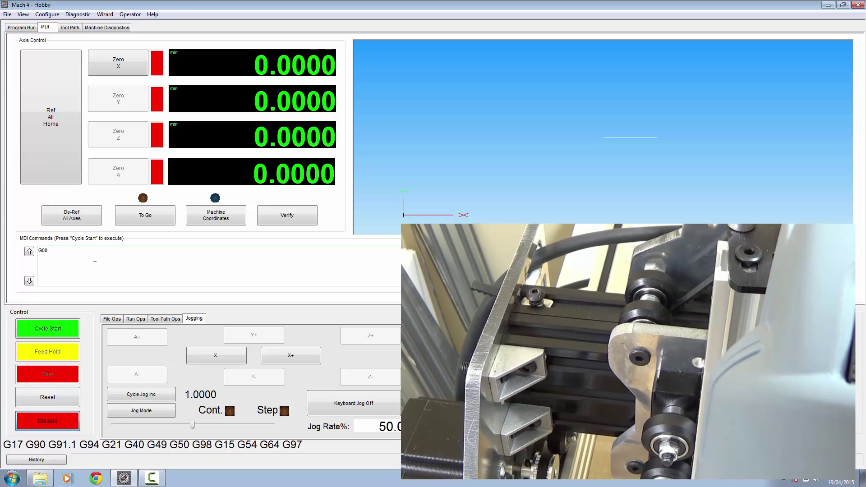
pyautogui.write('X50')
pyautogui.click(53, 329)
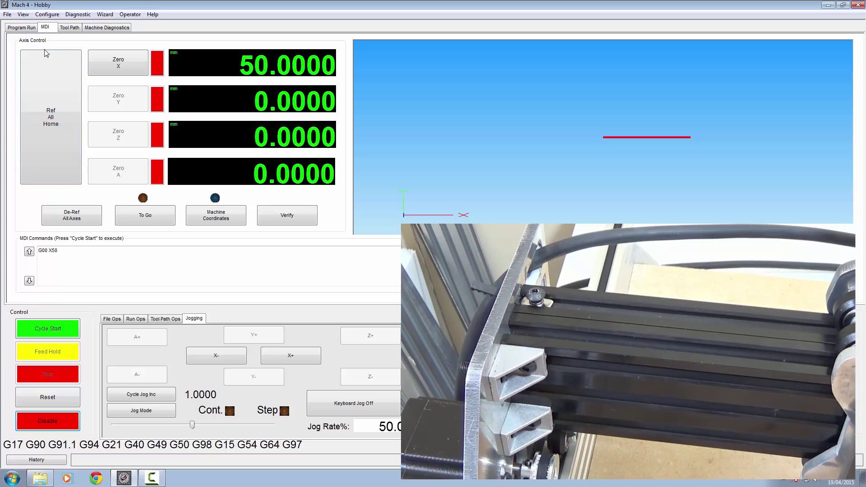
# - Disable the machine, view Motor0's settings (50 counts, 24000 velocity, 400 acceleration), and launch Calculator
pyautogui.click(48, 420)
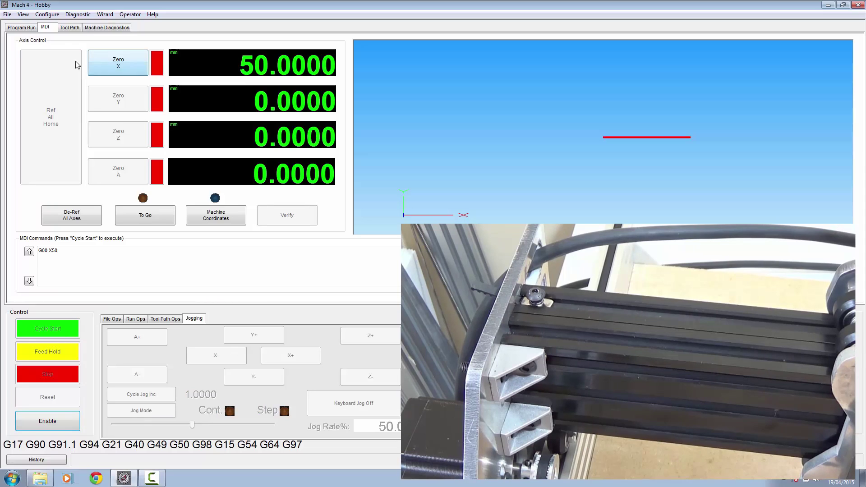
pyautogui.click(48, 15)
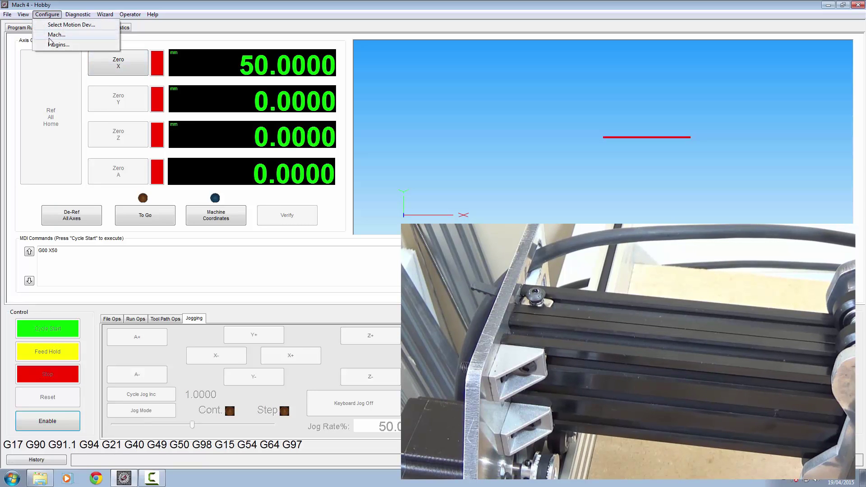
pyautogui.click(56, 35)
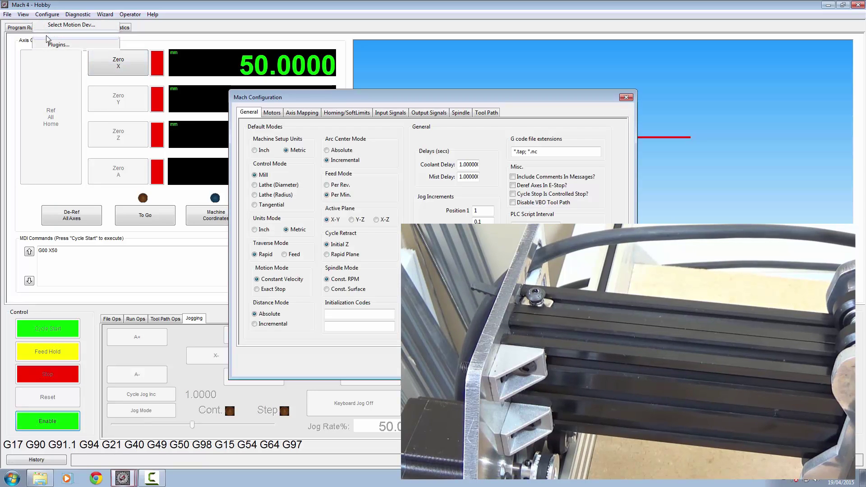
pyautogui.click(272, 115)
pyautogui.click(595, 124)
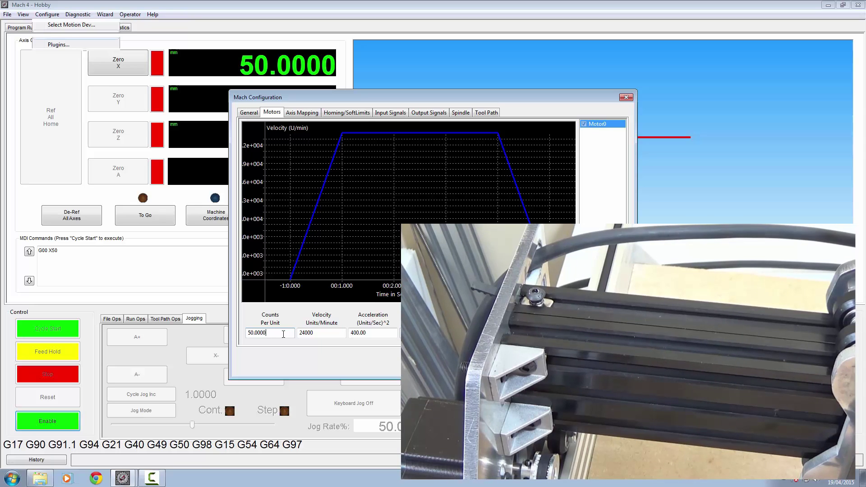
pyautogui.press('XF86Calculator')
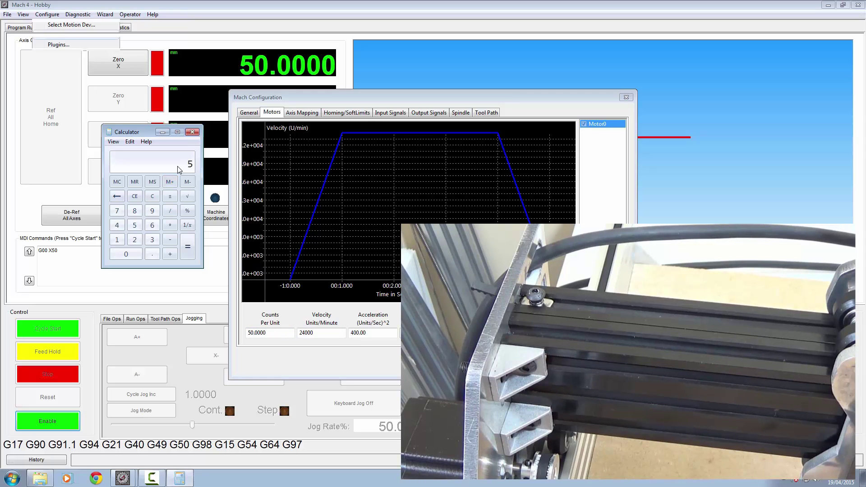
# - Compute the corrected counts per unit (26.6525) in Calculator and copy the result
pyautogui.write('0')
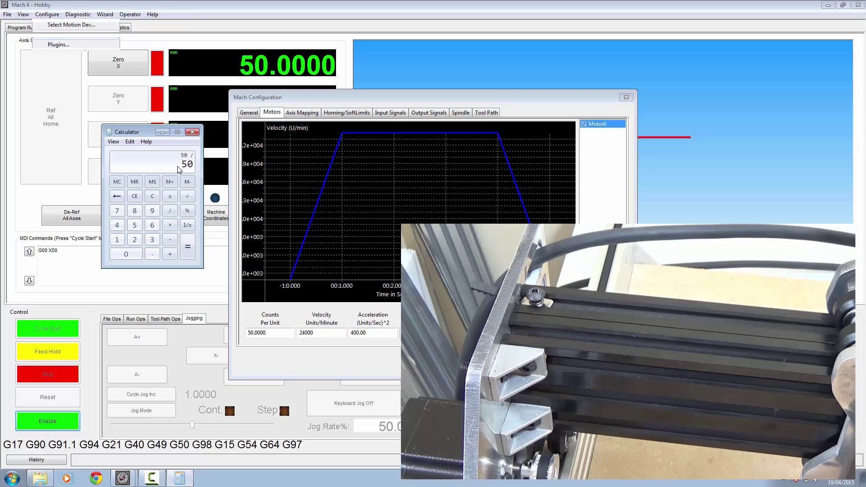
pyautogui.write('9')
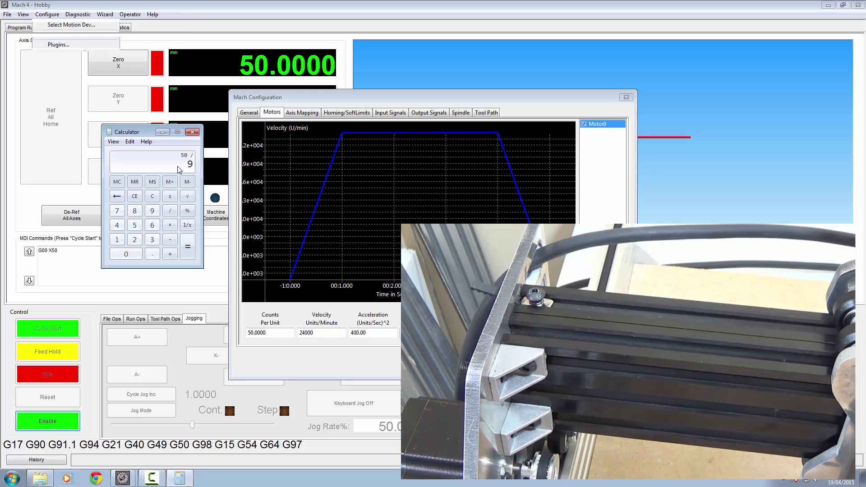
pyautogui.write('3.8*')
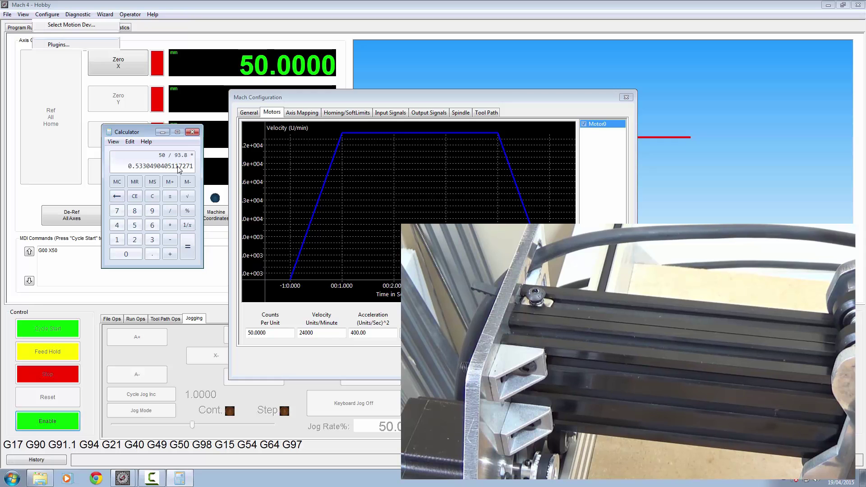
pyautogui.write('50')
pyautogui.press('Return')
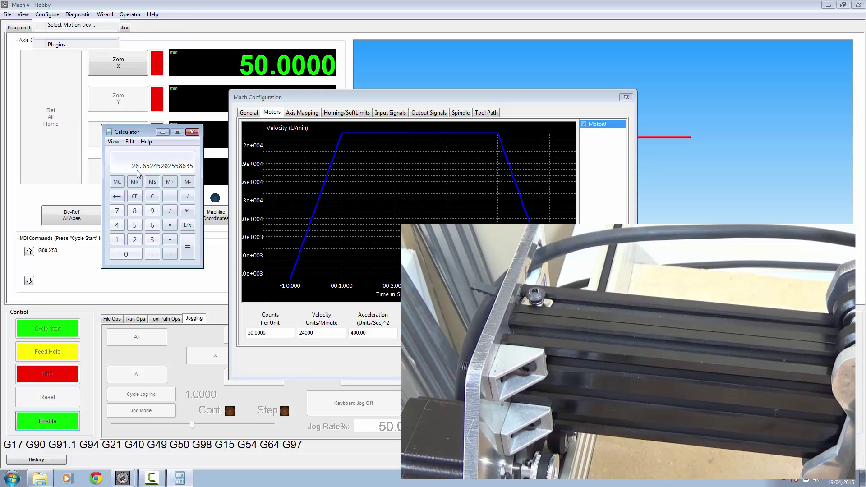
pyautogui.click(130, 142)
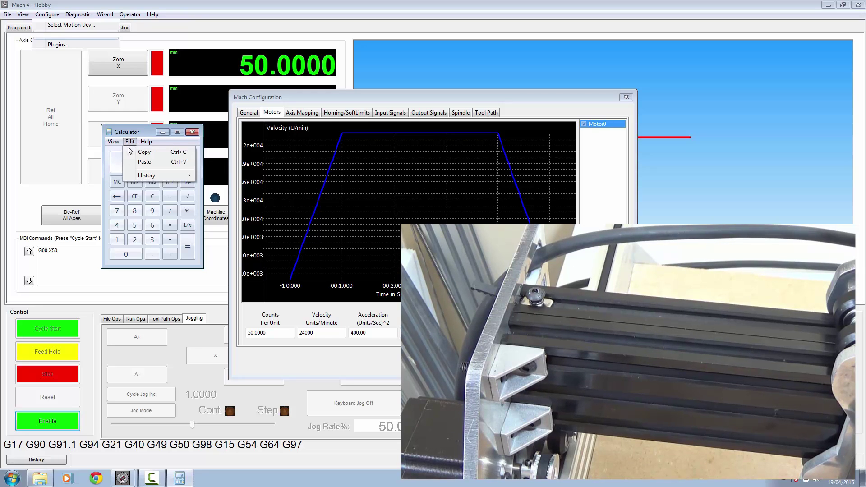
pyautogui.click(144, 152)
pyautogui.click(193, 132)
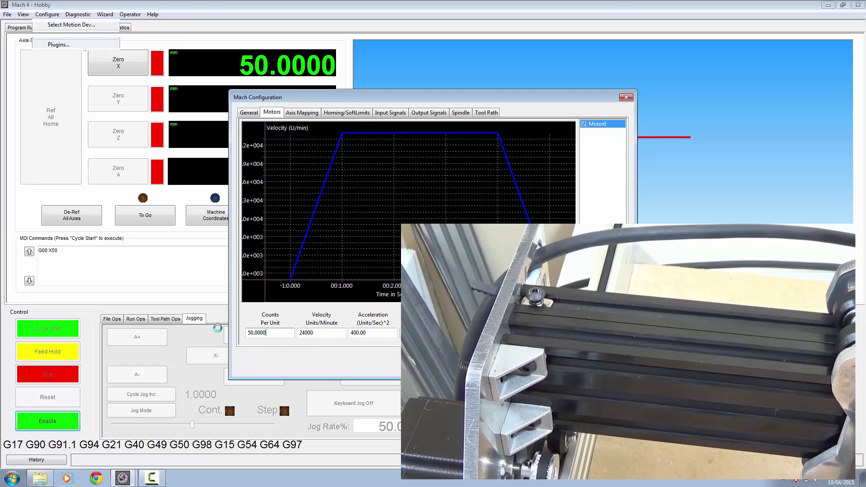
# - Paste 26.65245202558635 over Motor0's 50.0000 counts per unit
pyautogui.doubleClick(268, 333)
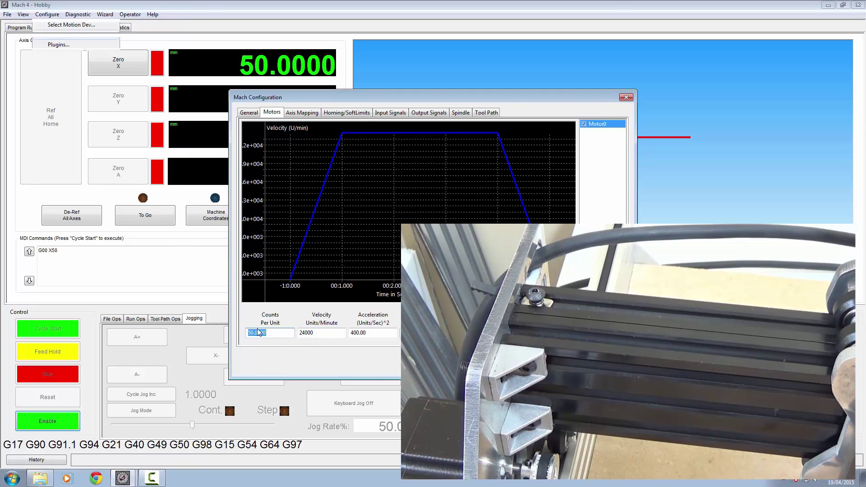
pyautogui.rightClick(253, 335)
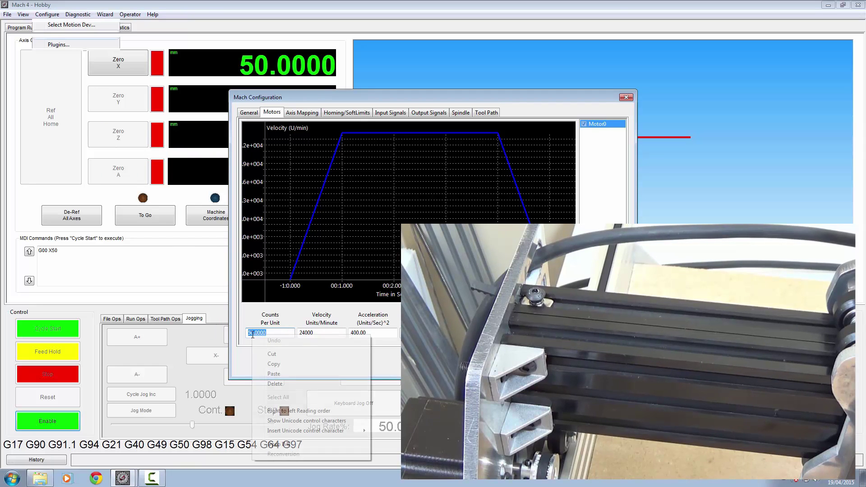
pyautogui.click(273, 374)
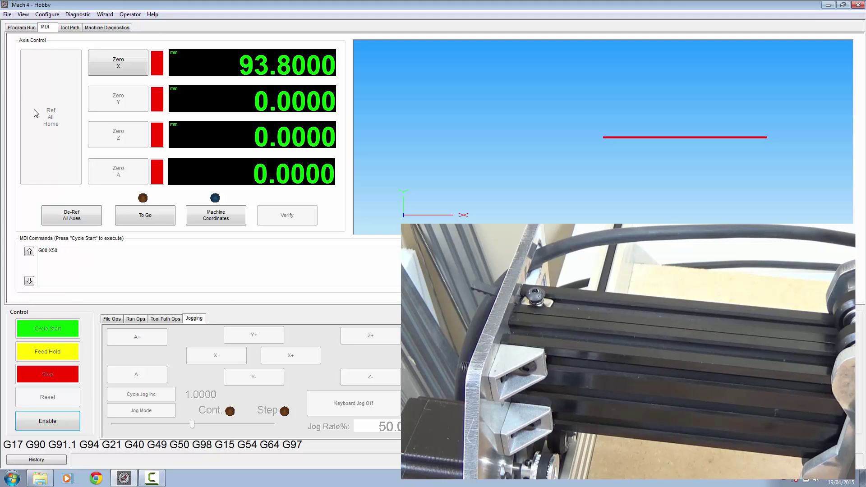
# - Send the X axis to 0.0000 and bring back the MDI page holding G00 X50
pyautogui.click(17, 29)
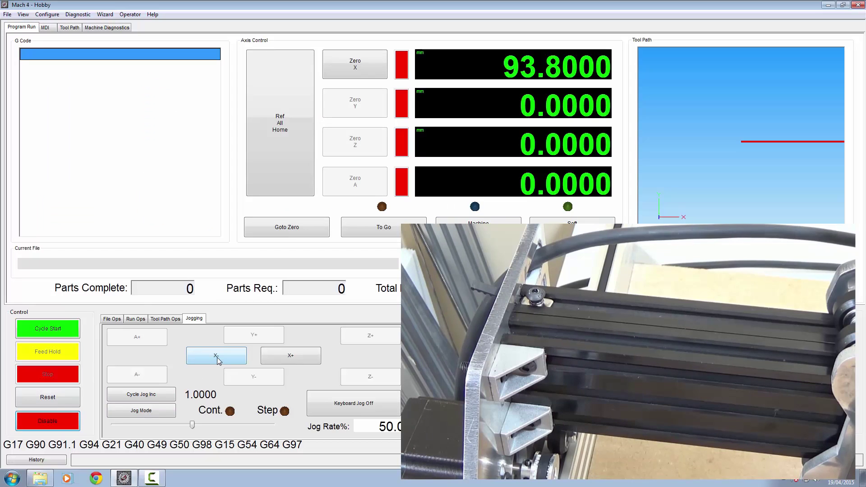
pyautogui.click(272, 230)
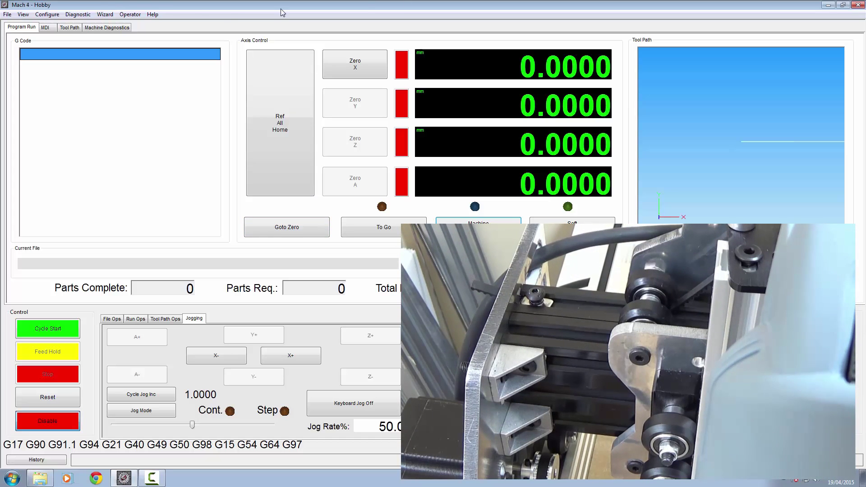
pyautogui.click(45, 28)
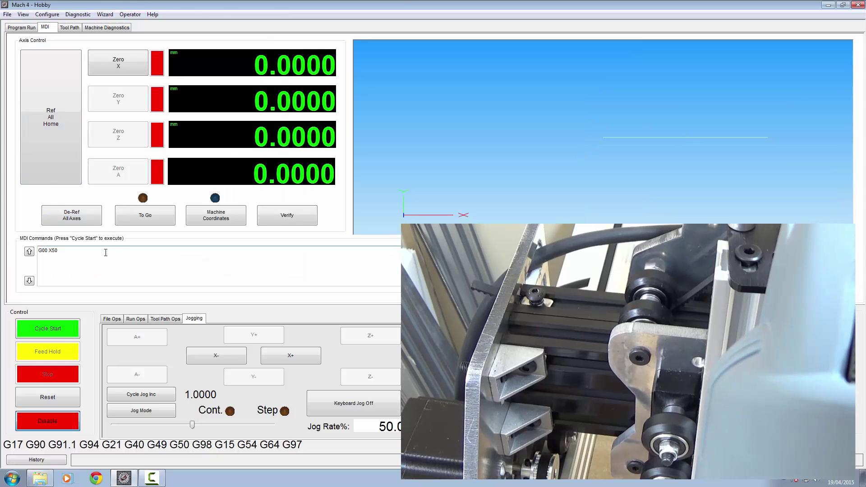
# - Run G00 X50 so X reads 49.9766, then disable the machine
pyautogui.click(62, 328)
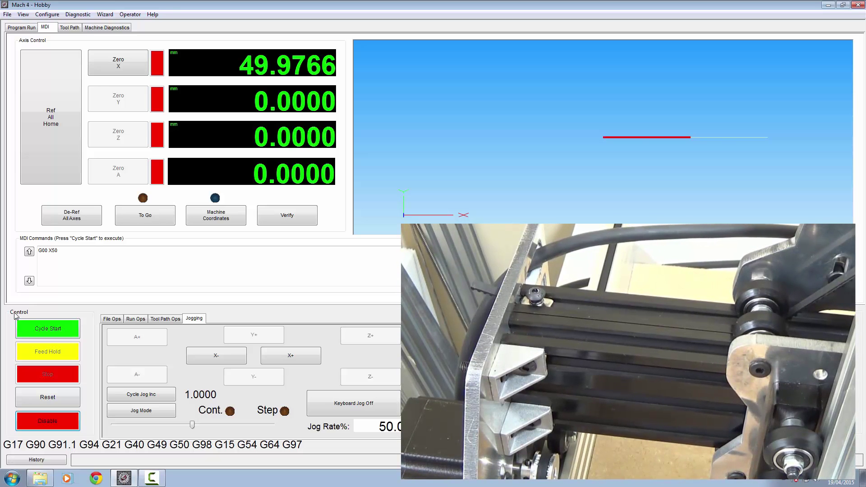
pyautogui.click(51, 421)
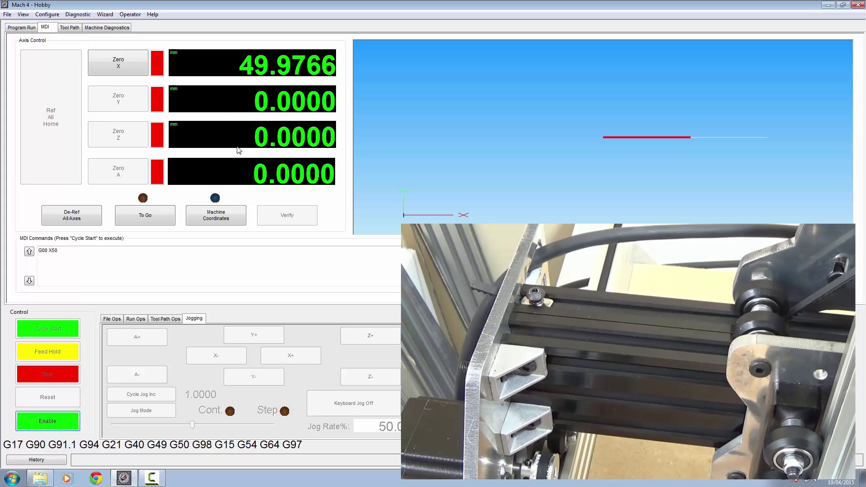
# - Give Motor0 a velocity of 2000 and acceleration of 100 in the Mach configuration
pyautogui.click(52, 17)
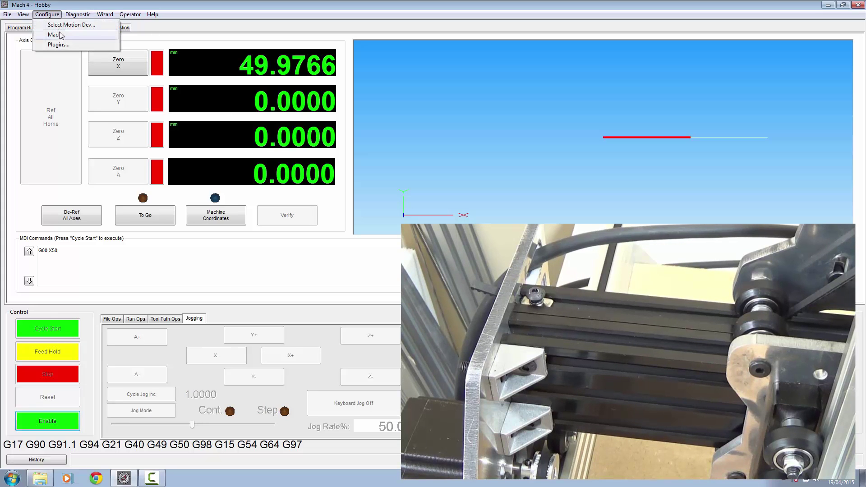
pyautogui.click(60, 35)
pyautogui.click(279, 114)
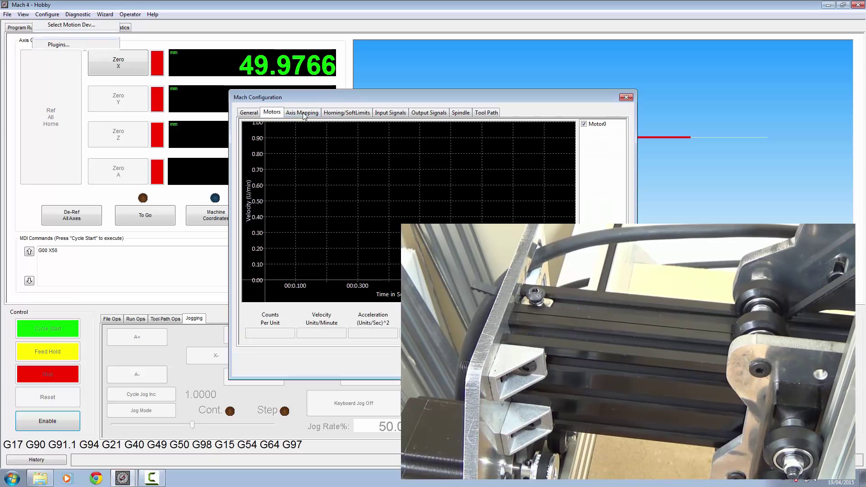
pyautogui.click(600, 124)
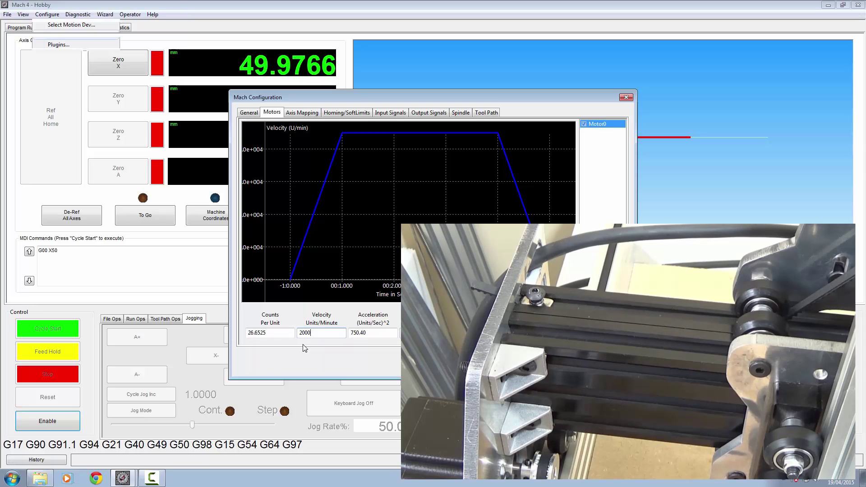
pyautogui.write('0')
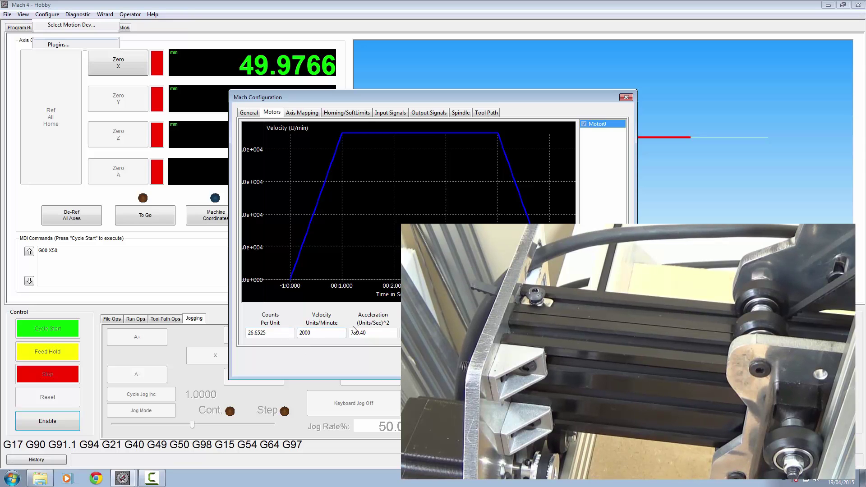
pyautogui.press('Tab')
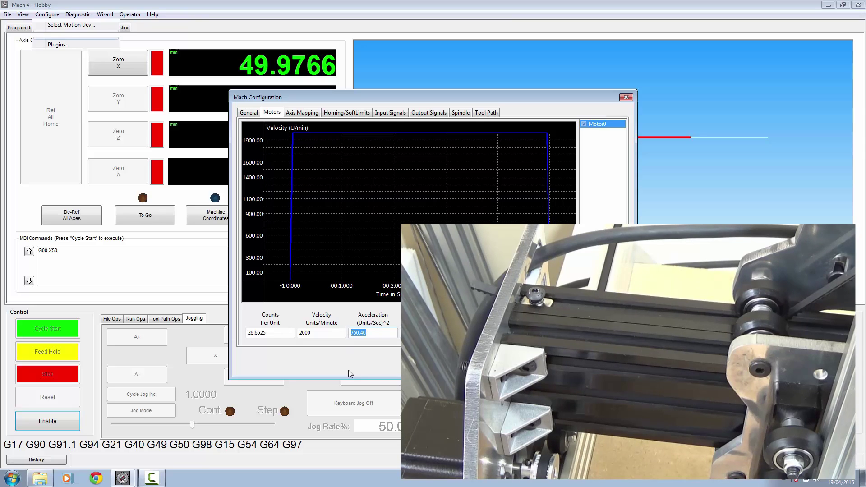
pyautogui.write('100')
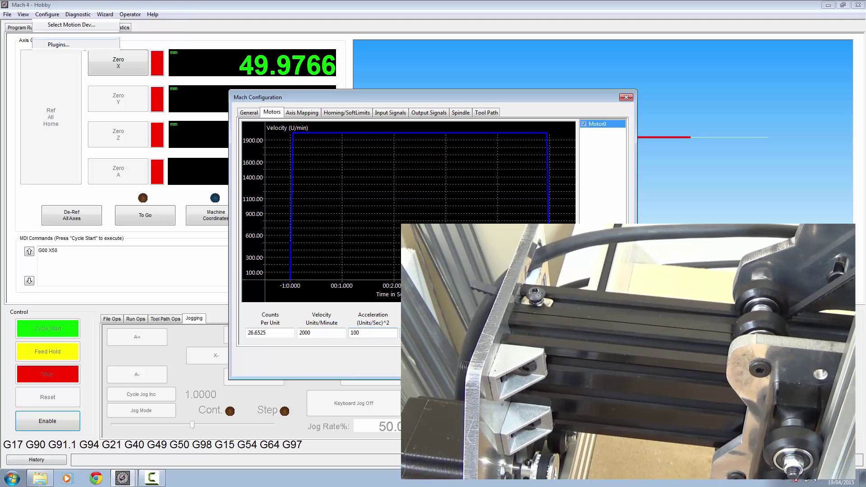
pyautogui.press('Return')
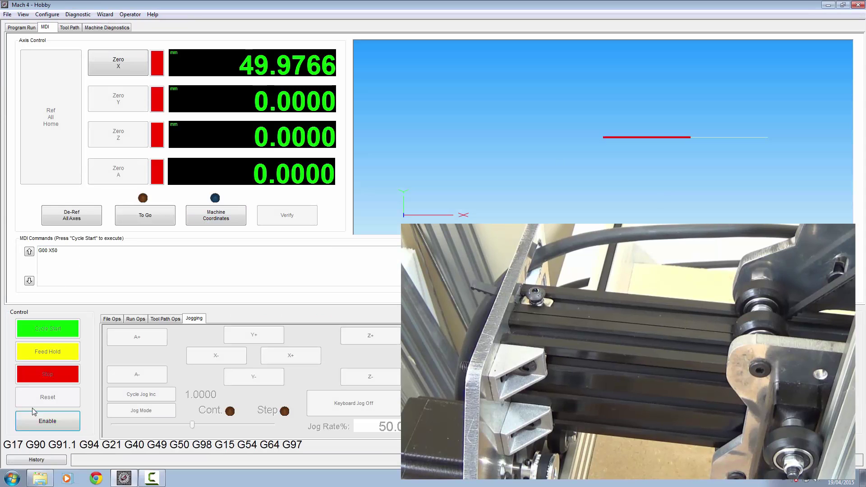
# - Test-jog X in both directions at the new speed, leaving it at 32.4547, then disable the machine
pyautogui.click(32, 426)
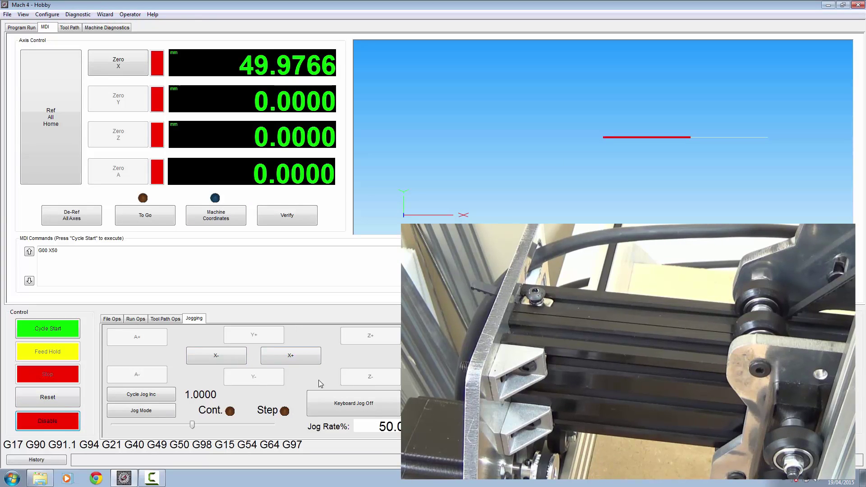
pyautogui.click(311, 356)
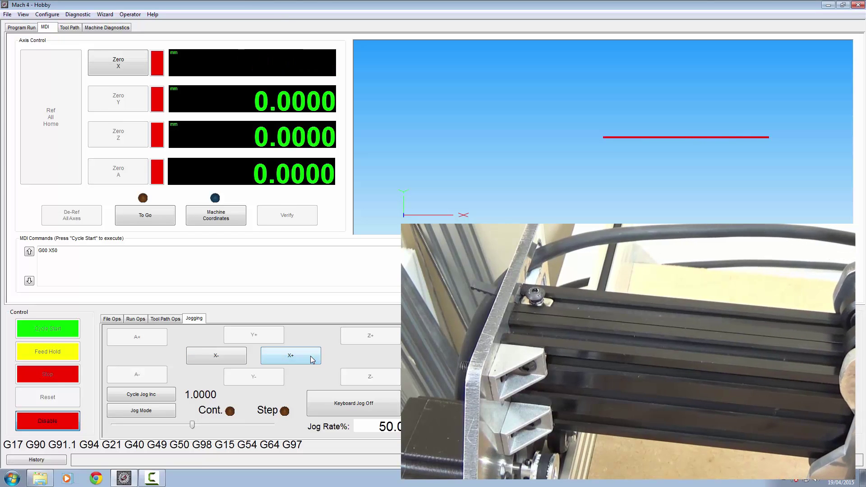
pyautogui.click(228, 361)
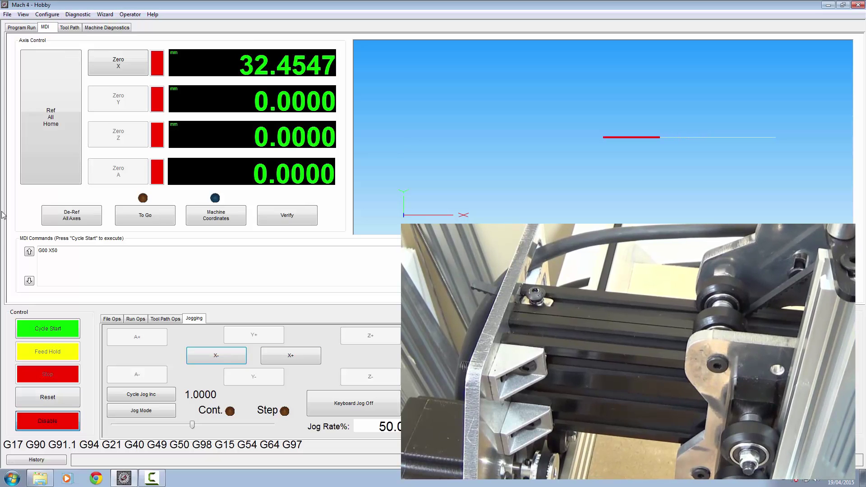
pyautogui.click(28, 427)
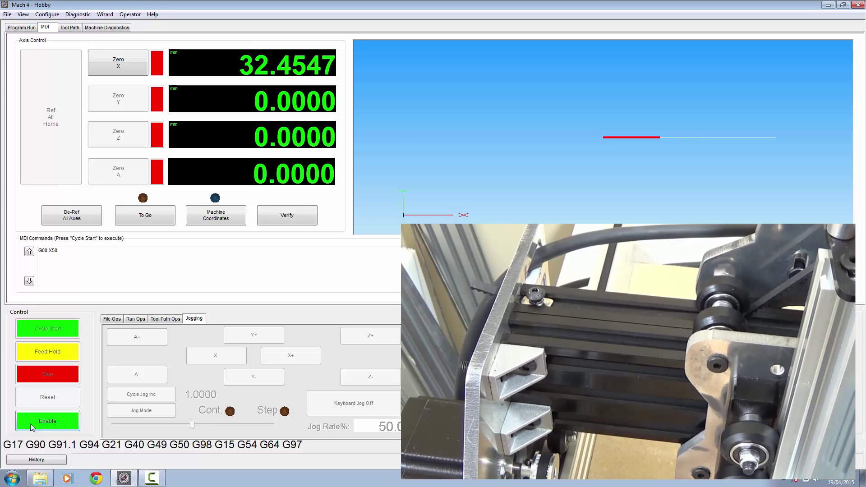
pyautogui.click(53, 13)
# - Change Motor0's velocity to 3000 units per minute in the Mach configuration
pyautogui.click(51, 36)
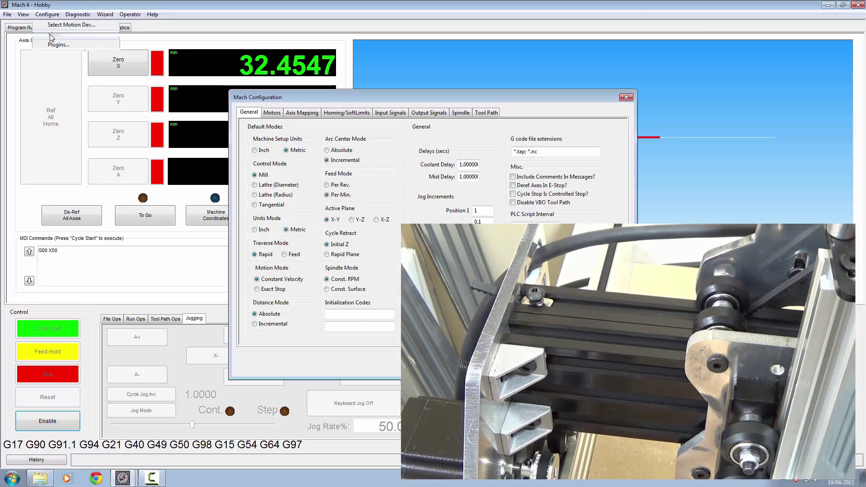
pyautogui.click(272, 112)
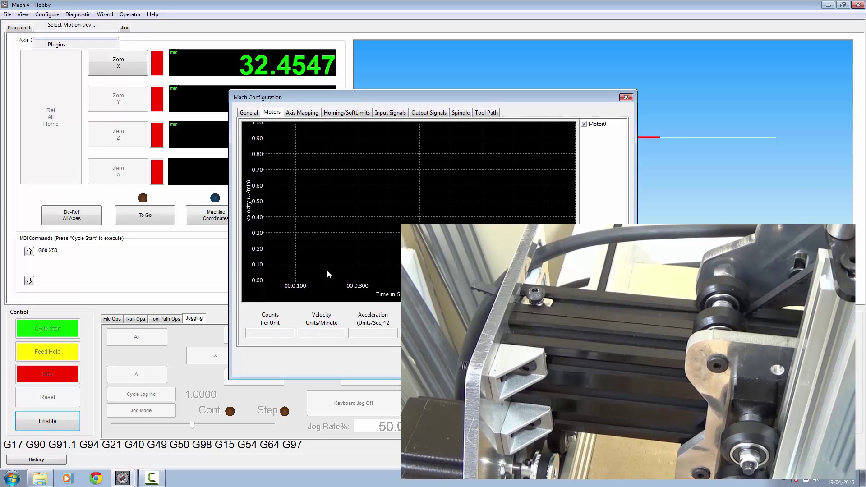
pyautogui.click(596, 124)
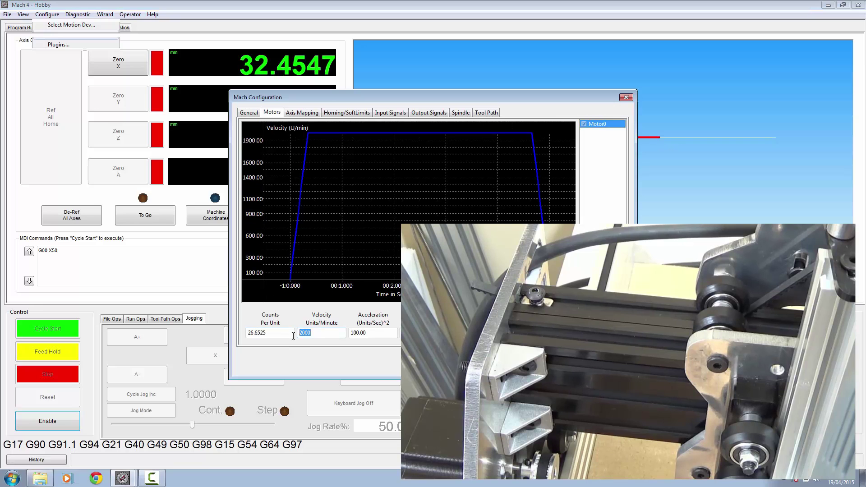
pyautogui.write('00')
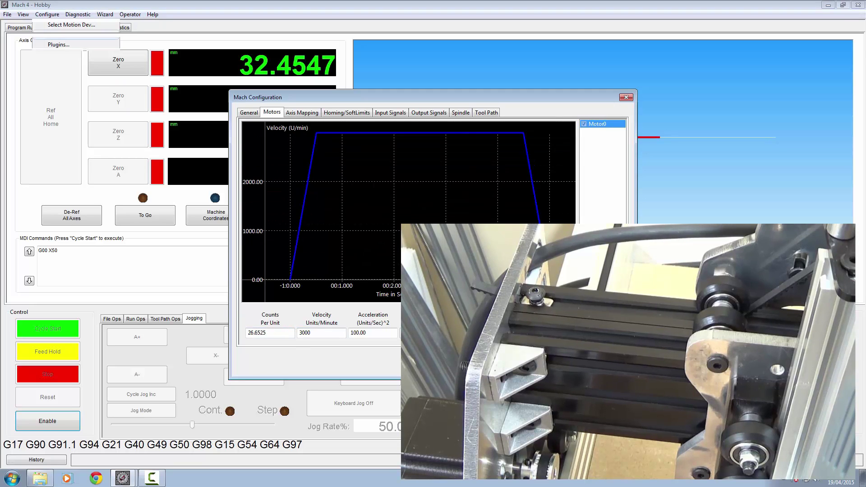
pyautogui.press('Return')
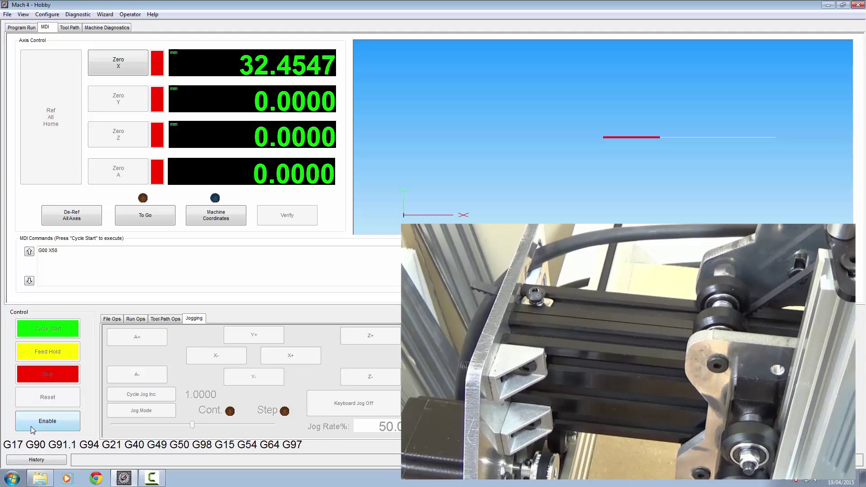
# - Jog X forward and back to about 50 (reads 50.0141), ending with the machine enabled
pyautogui.click(47, 422)
pyautogui.moveTo(306, 357); pyautogui.dragTo(305, 357)
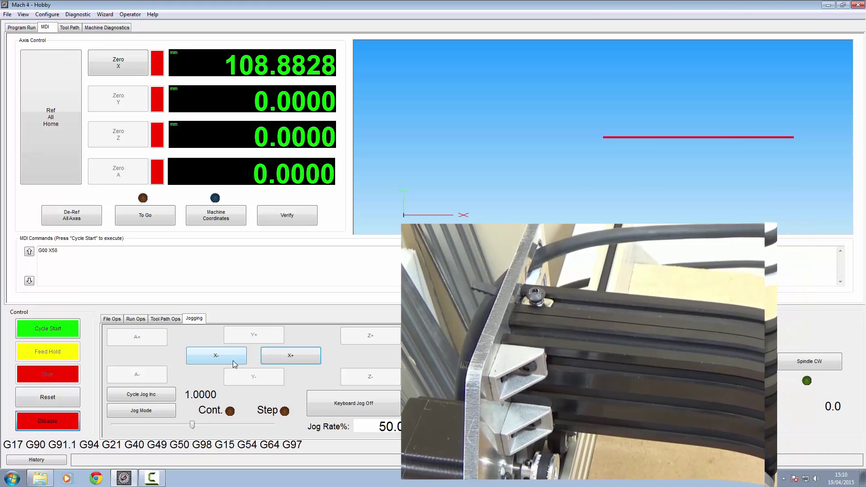
pyautogui.moveTo(225, 363); pyautogui.dragTo(225, 364)
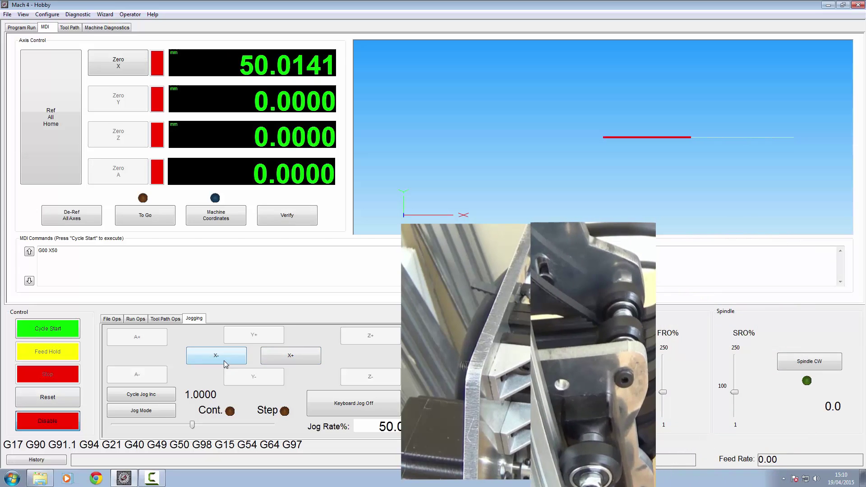
pyautogui.click(50, 423)
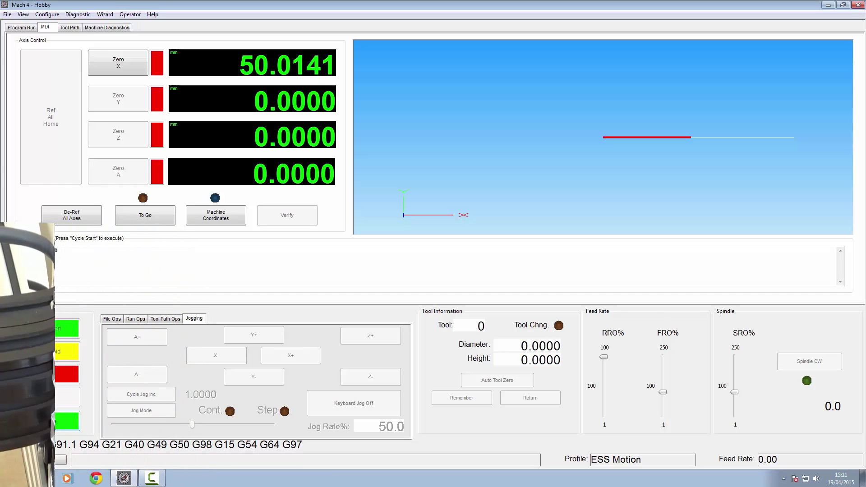
pyautogui.click(50, 426)
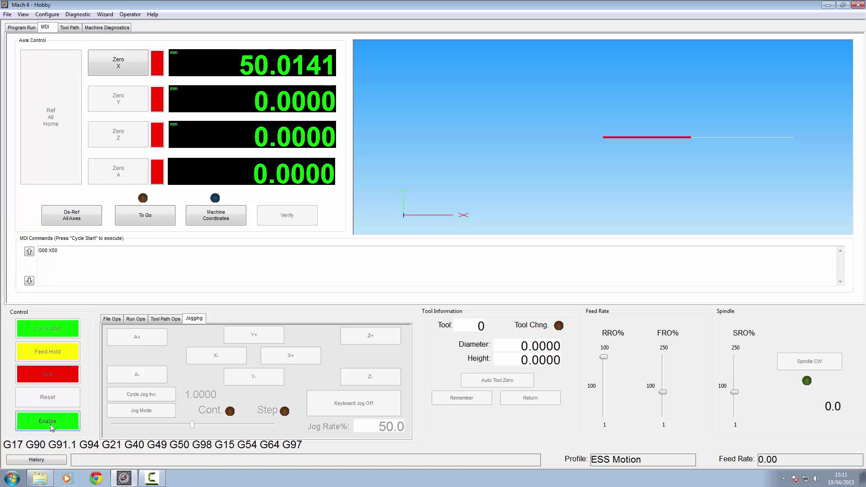